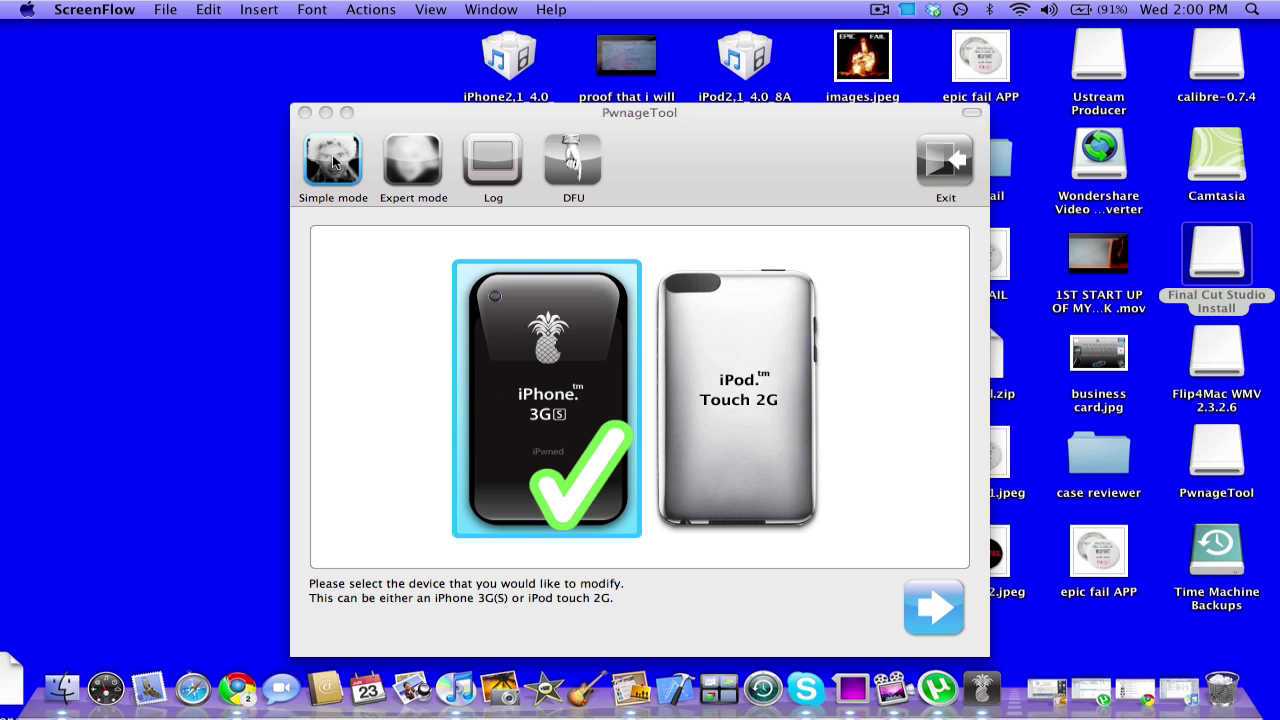
# - Switch PwnageTool to Expert mode and advance toward firmware selection
pyautogui.click(425, 170)
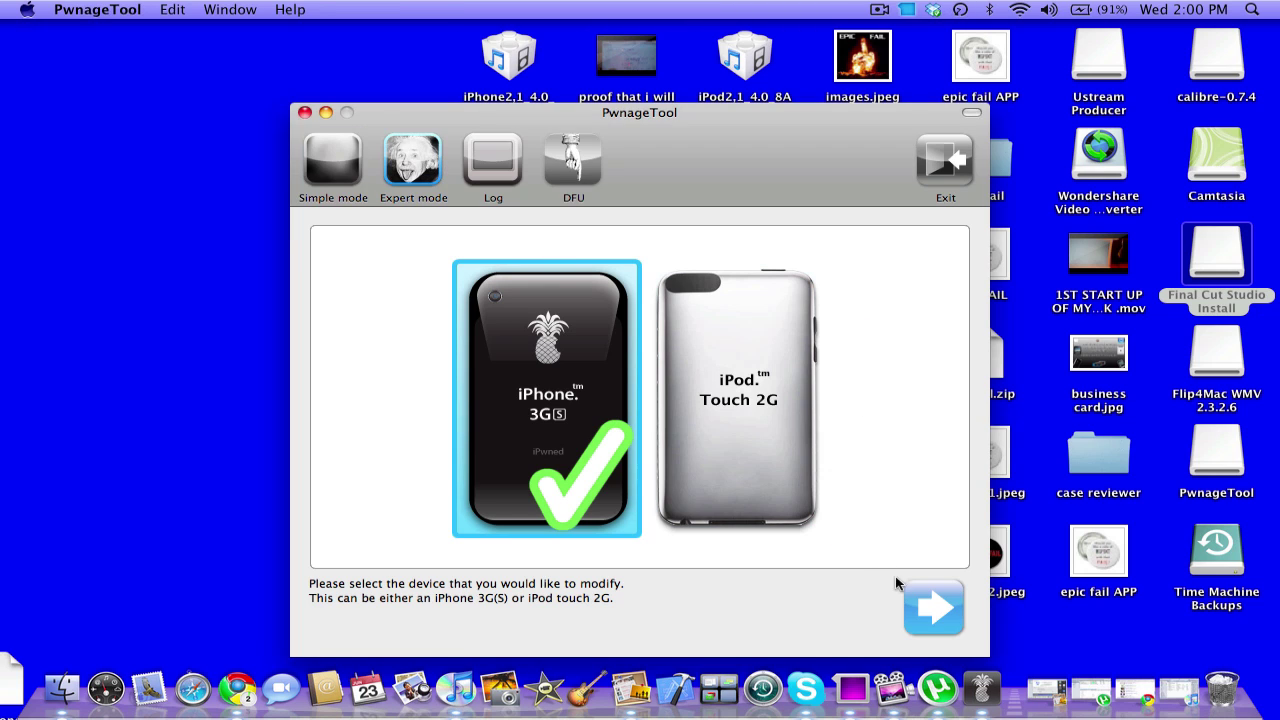
pyautogui.click(932, 606)
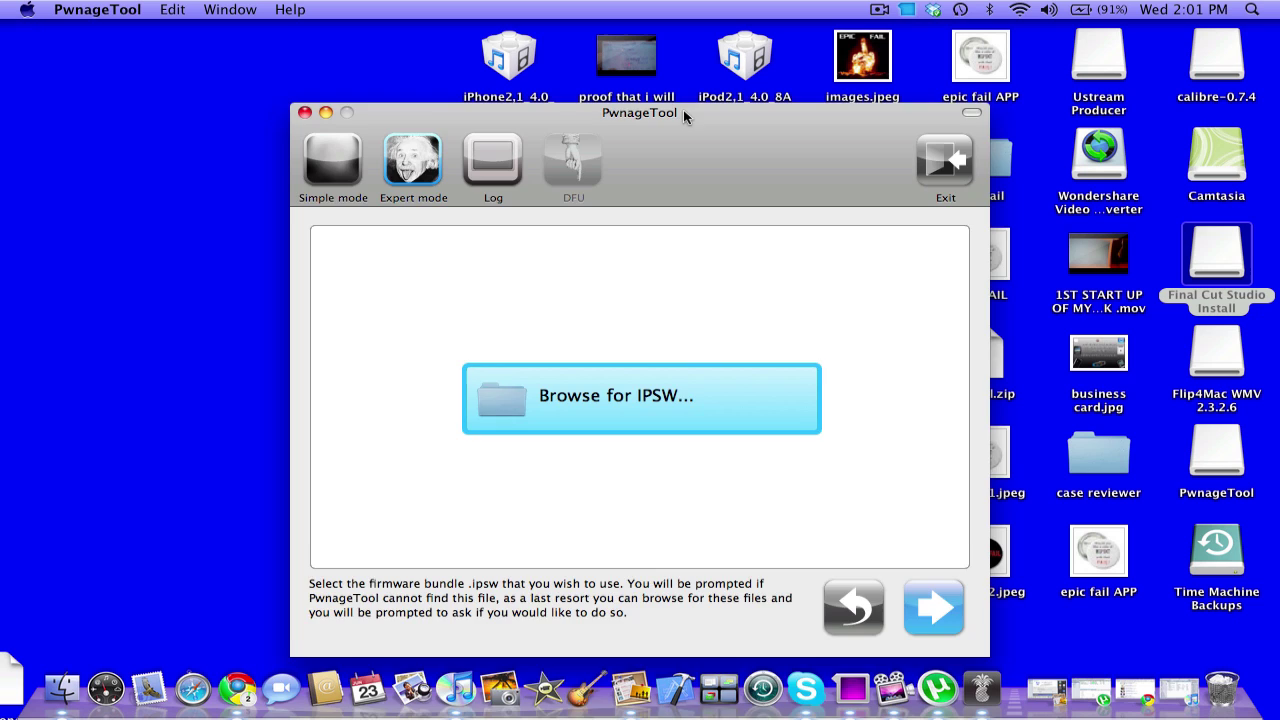
pyautogui.moveTo(683, 113); pyautogui.dragTo(645, 293)
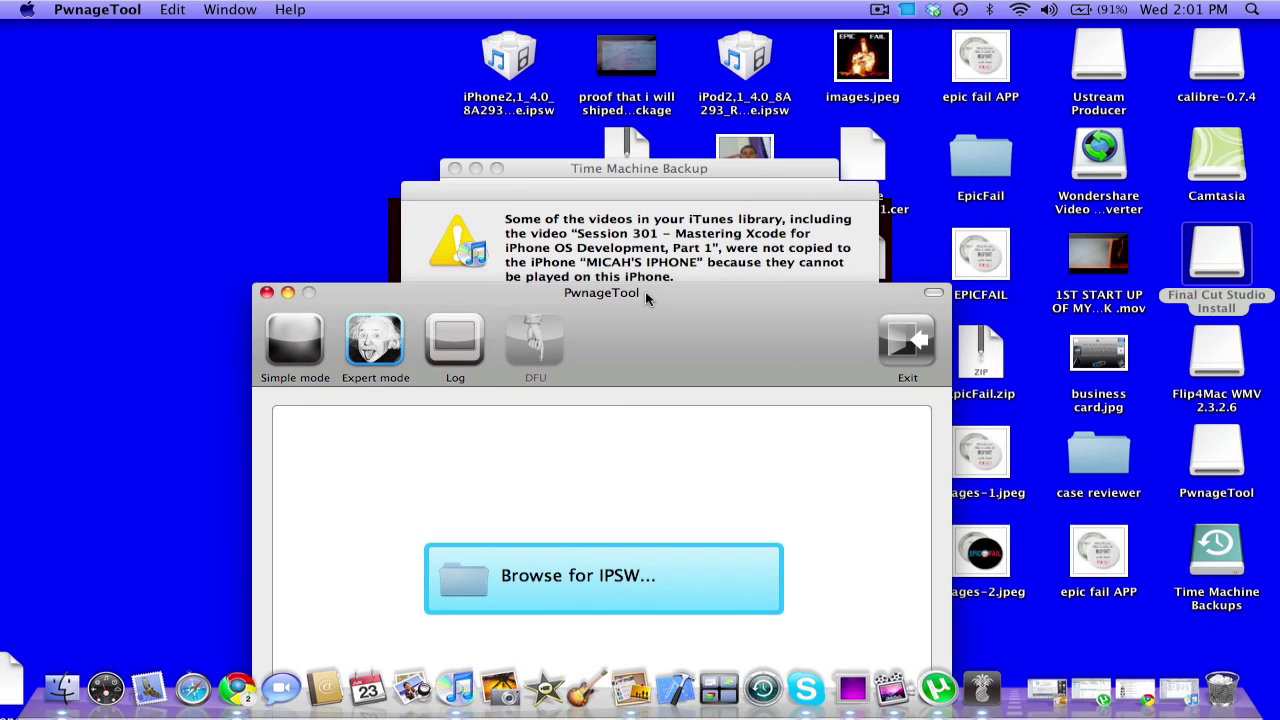
# - Dismiss the iTunes sync warning and move the PwnageTool window back into place
pyautogui.click(645, 258)
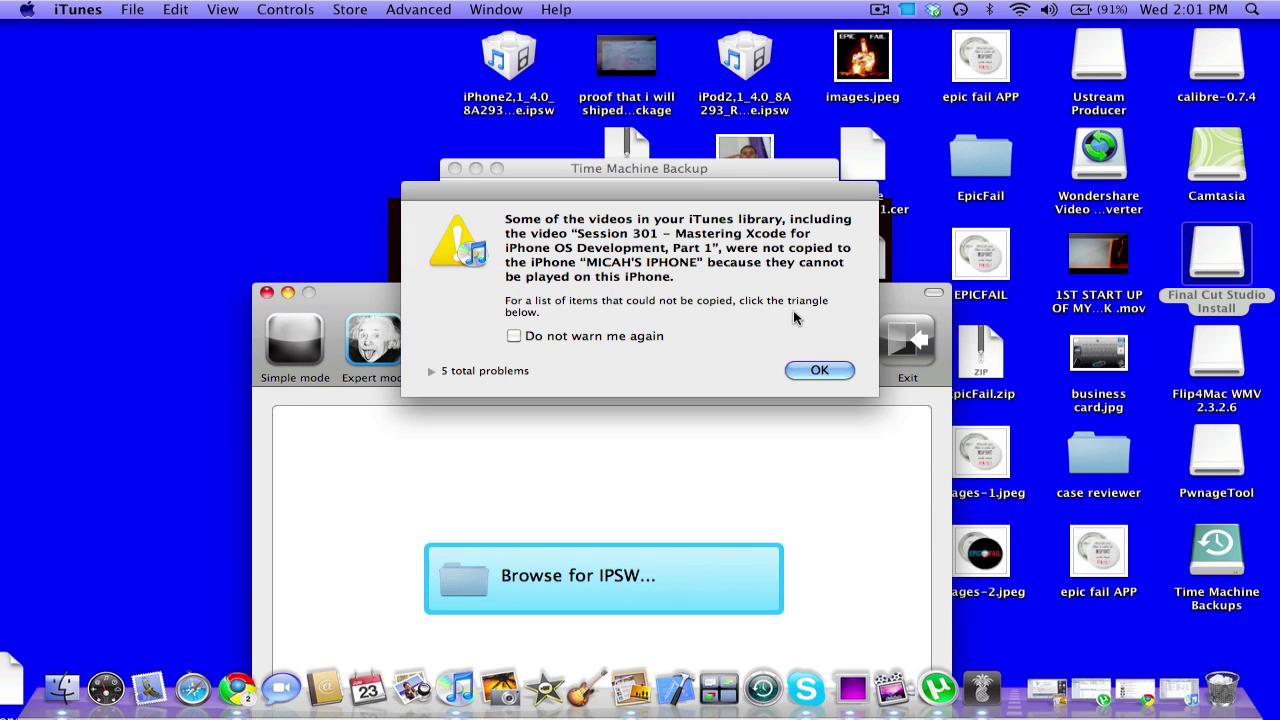
pyautogui.click(819, 370)
pyautogui.moveTo(706, 327); pyautogui.dragTo(703, 127)
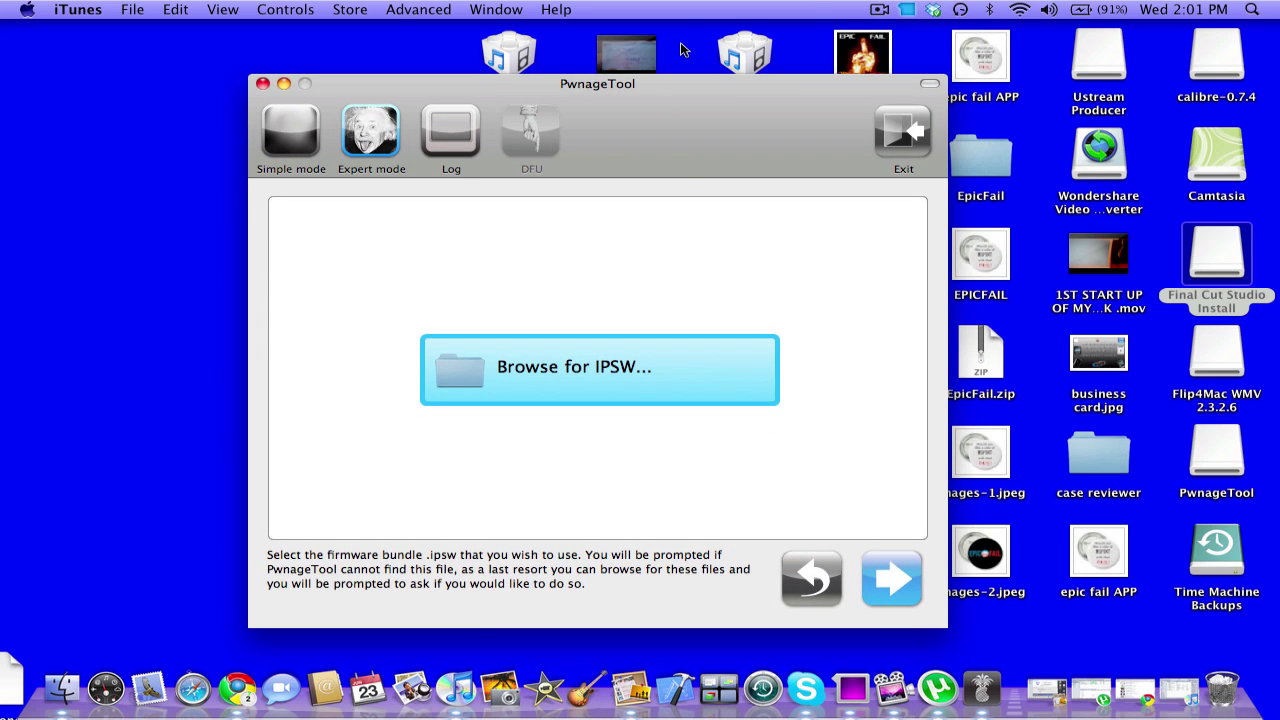
pyautogui.click(877, 8)
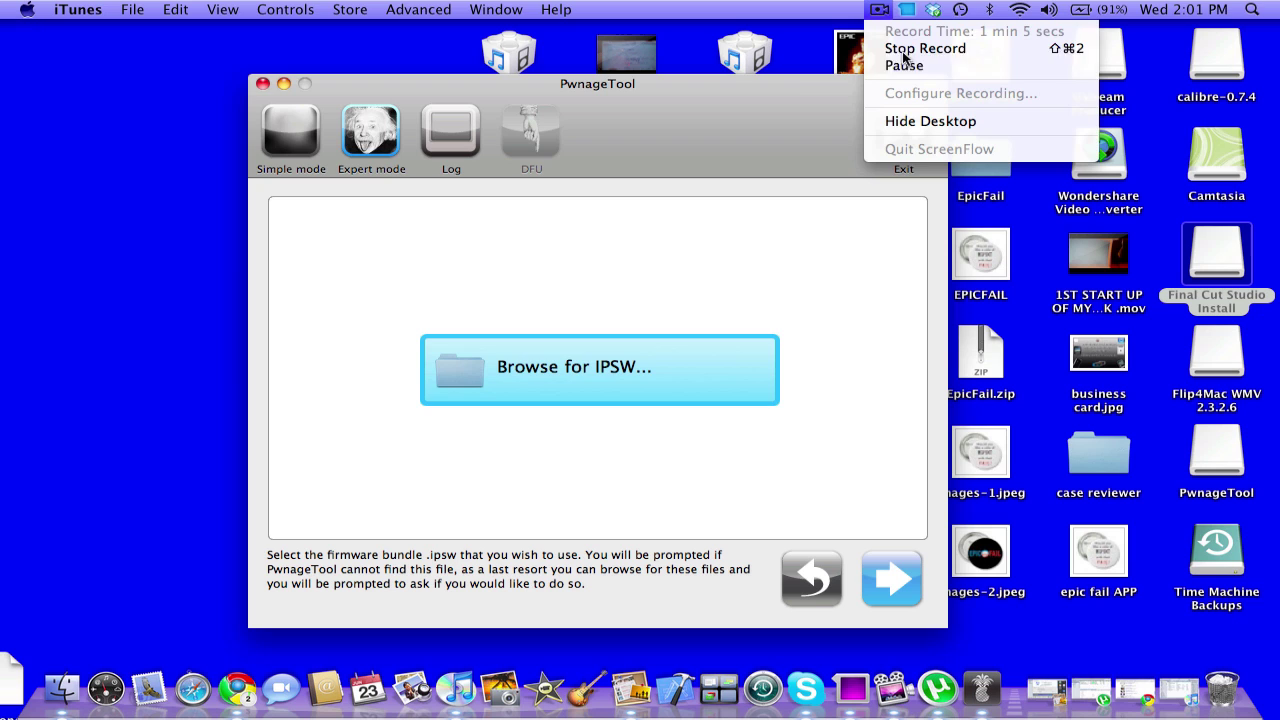
# - Open iPhone2,1_4.0_8A293_Restore.ipsw from the Desktop in the firmware bundle browser
pyautogui.click(903, 93)
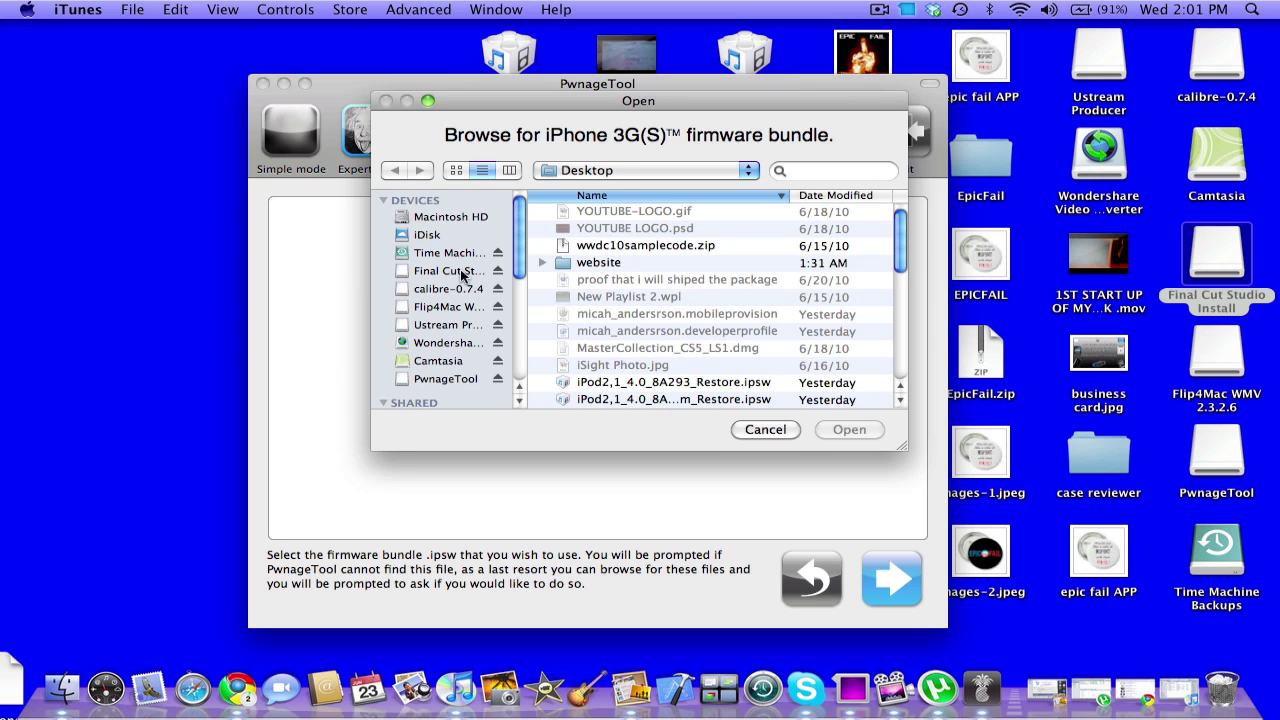
pyautogui.moveTo(512, 248); pyautogui.dragTo(516, 305)
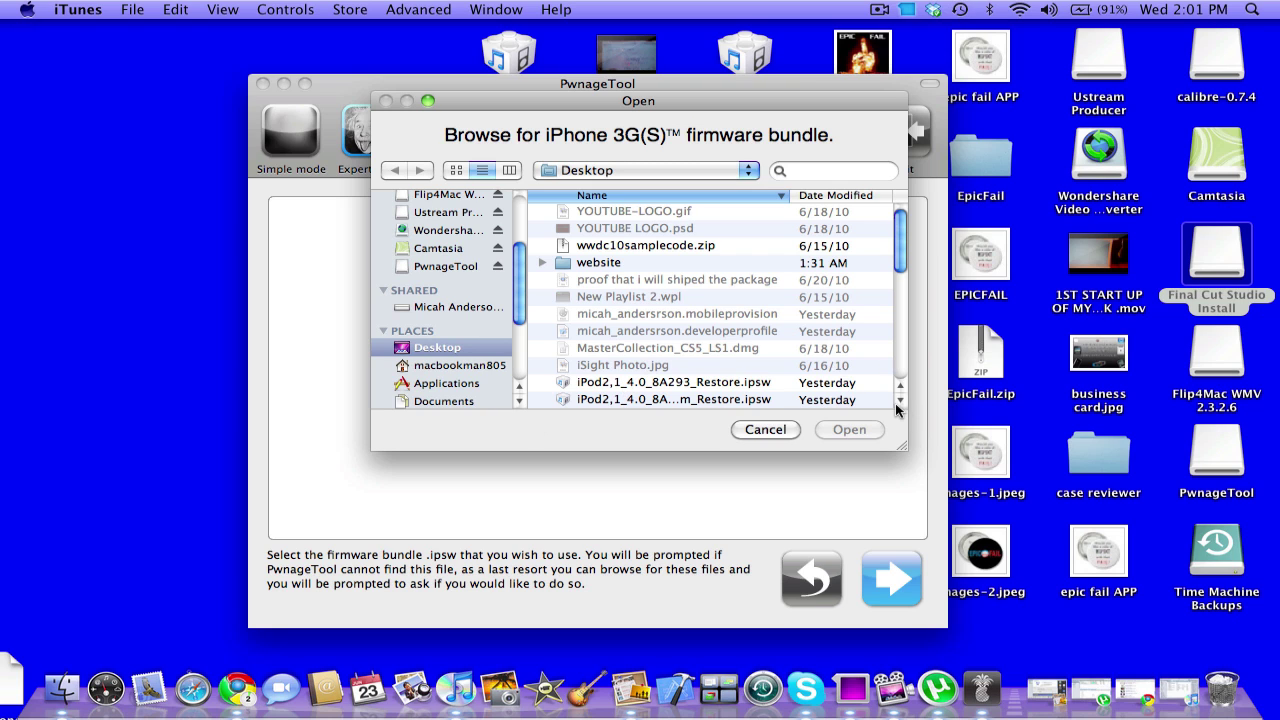
pyautogui.scroll(-3, 897, 406)
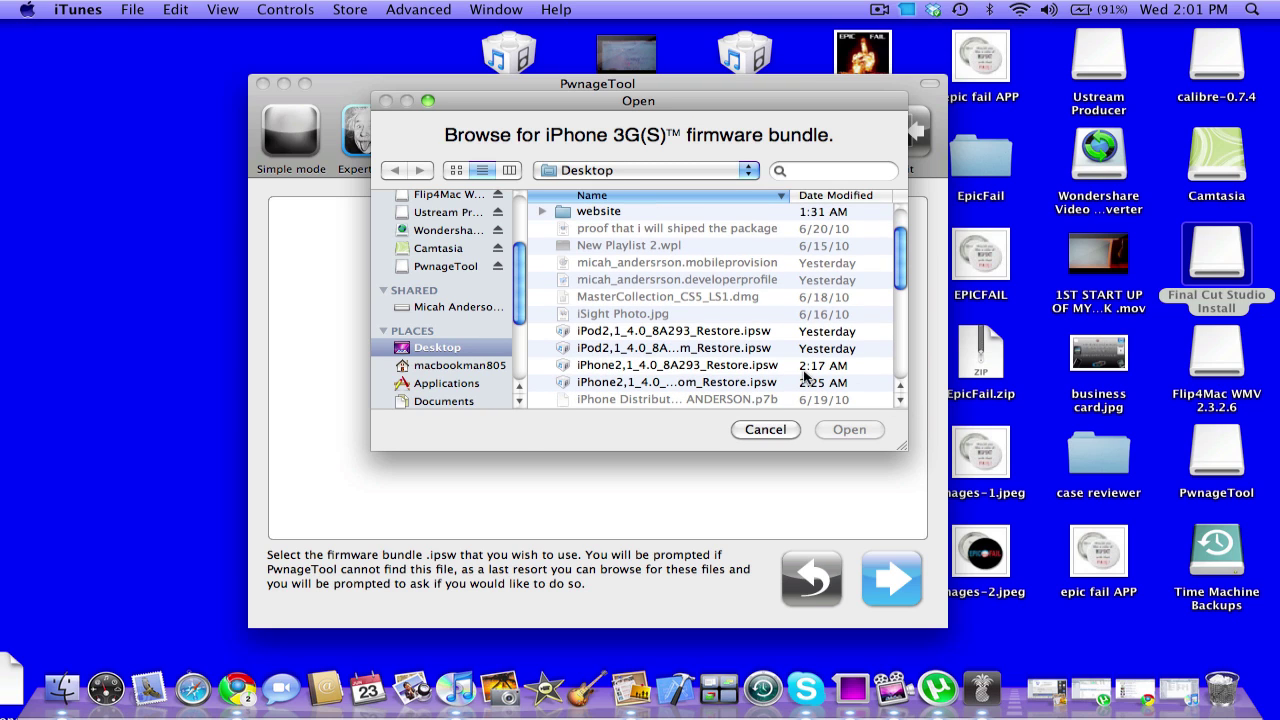
pyautogui.click(735, 366)
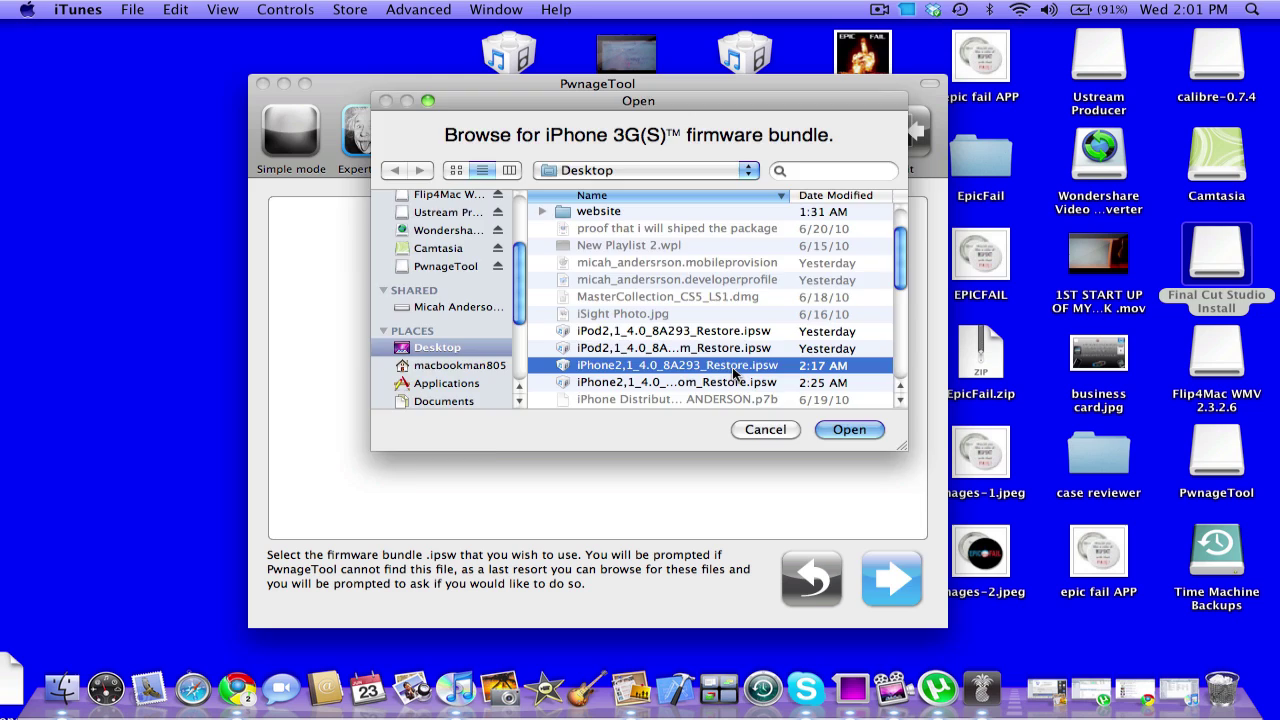
pyautogui.doubleClick(735, 366)
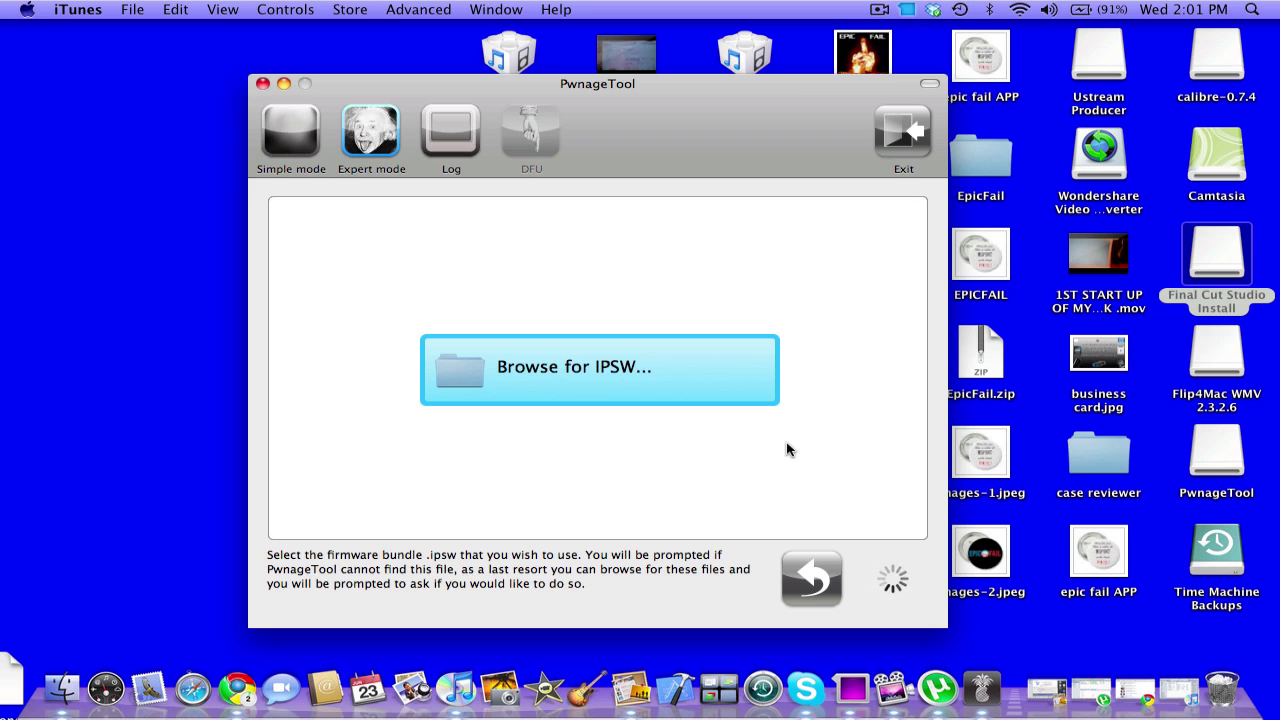
# - Open the General section, showing phone activation on and an 831 MB root partition
pyautogui.click(879, 10)
pyautogui.click(884, 68)
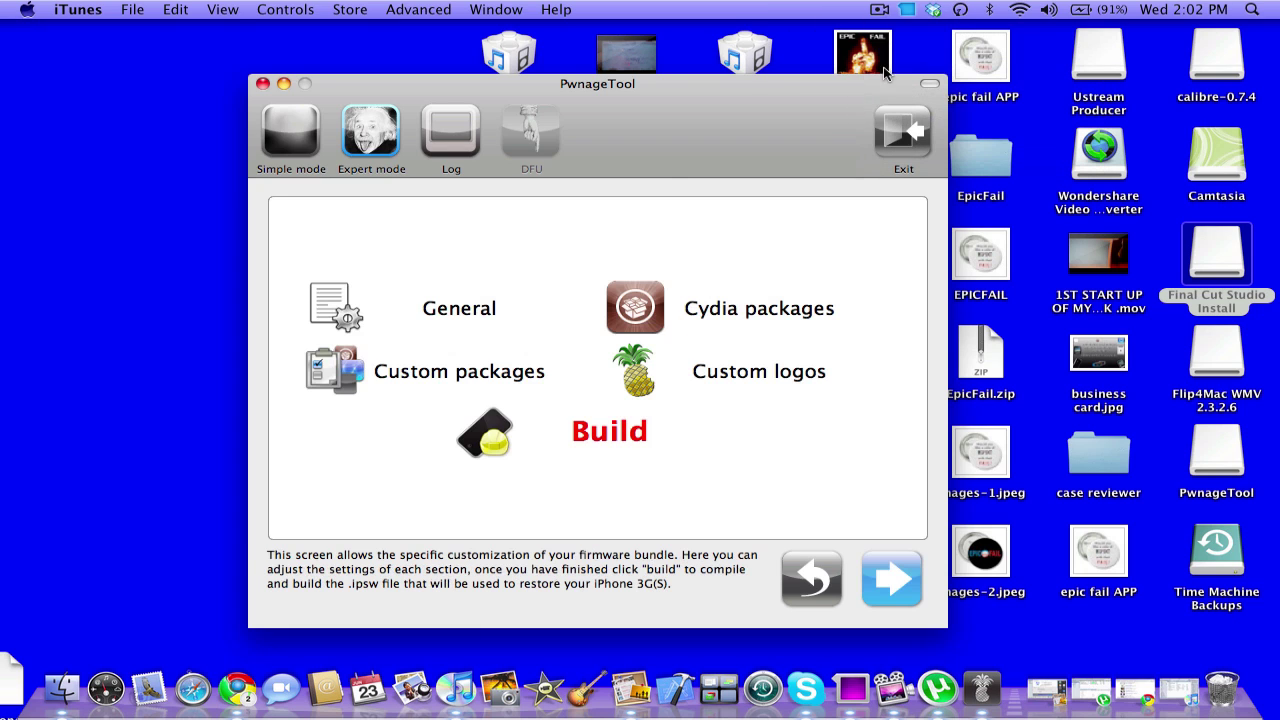
pyautogui.click(467, 328)
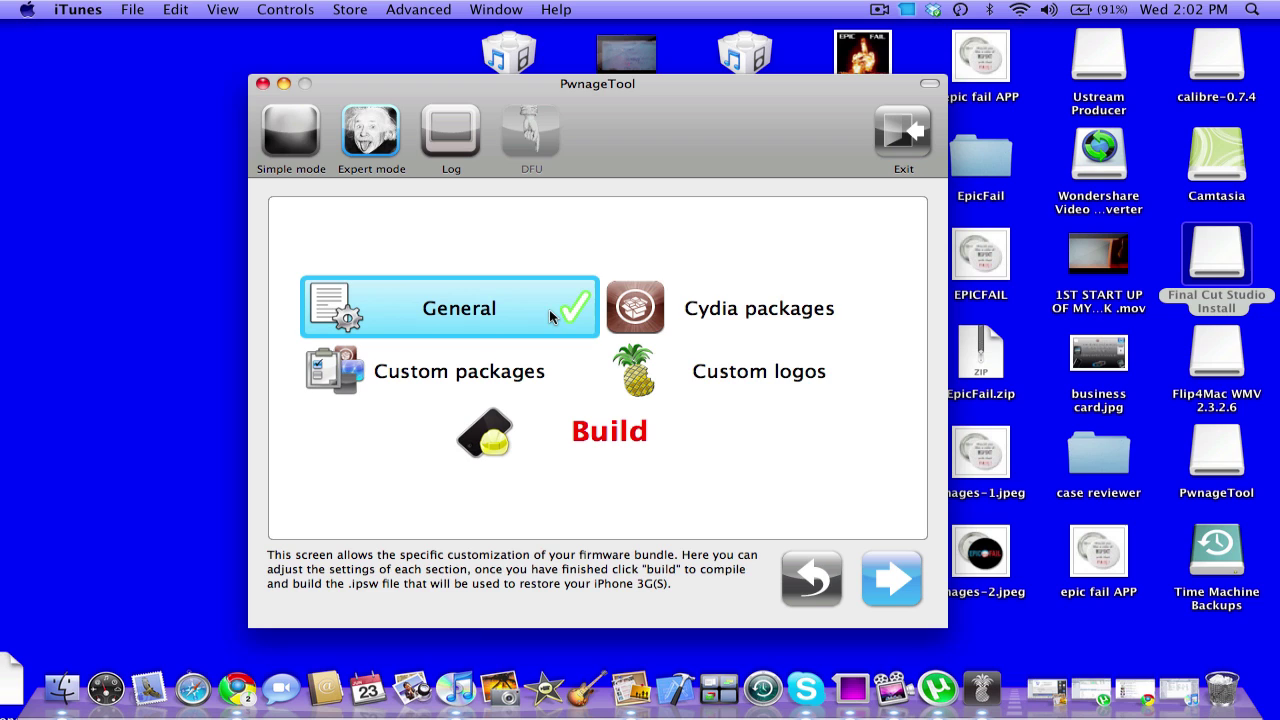
pyautogui.click(905, 578)
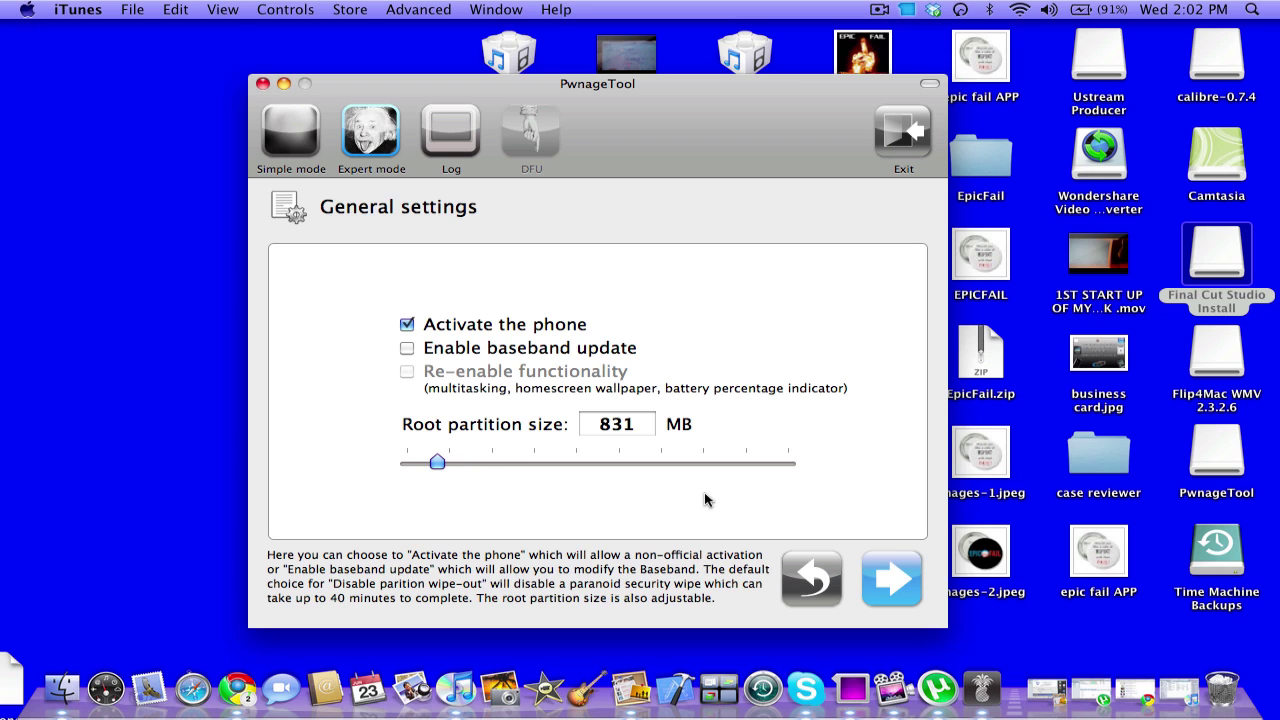
# - Review the Cydia settings' download packages and sources lists, then continue to custom packages
pyautogui.click(886, 590)
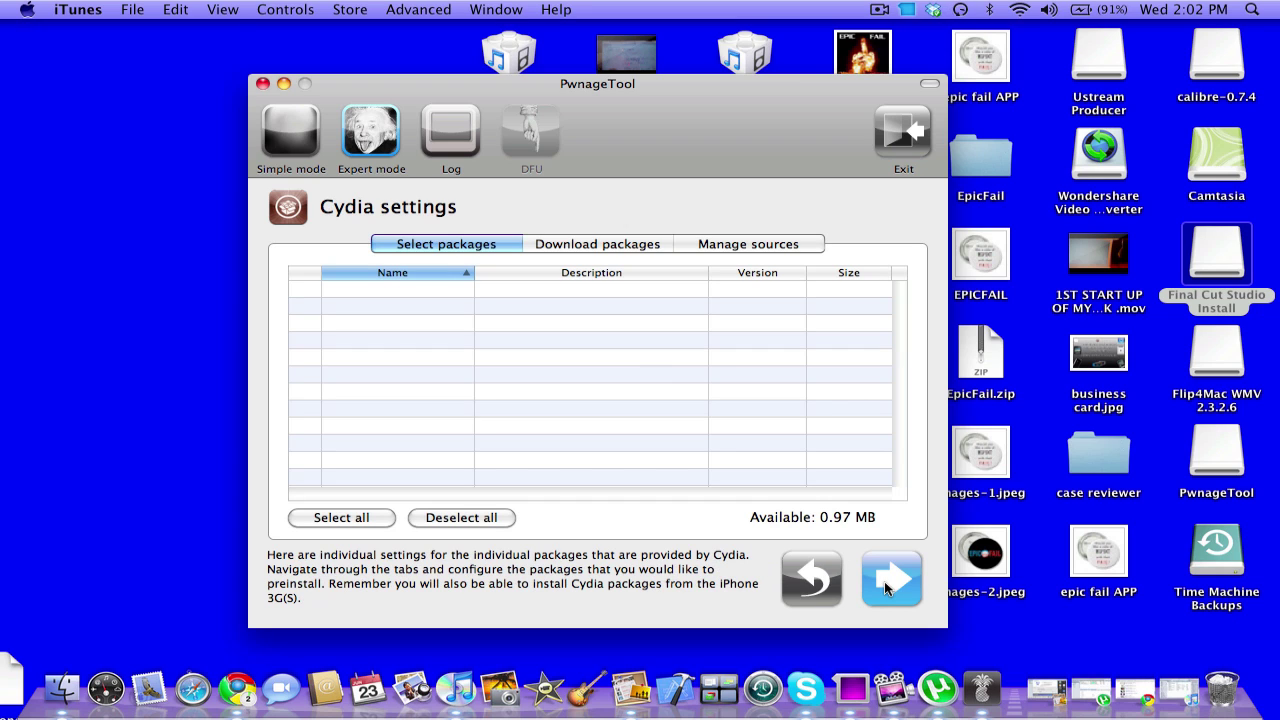
pyautogui.click(551, 247)
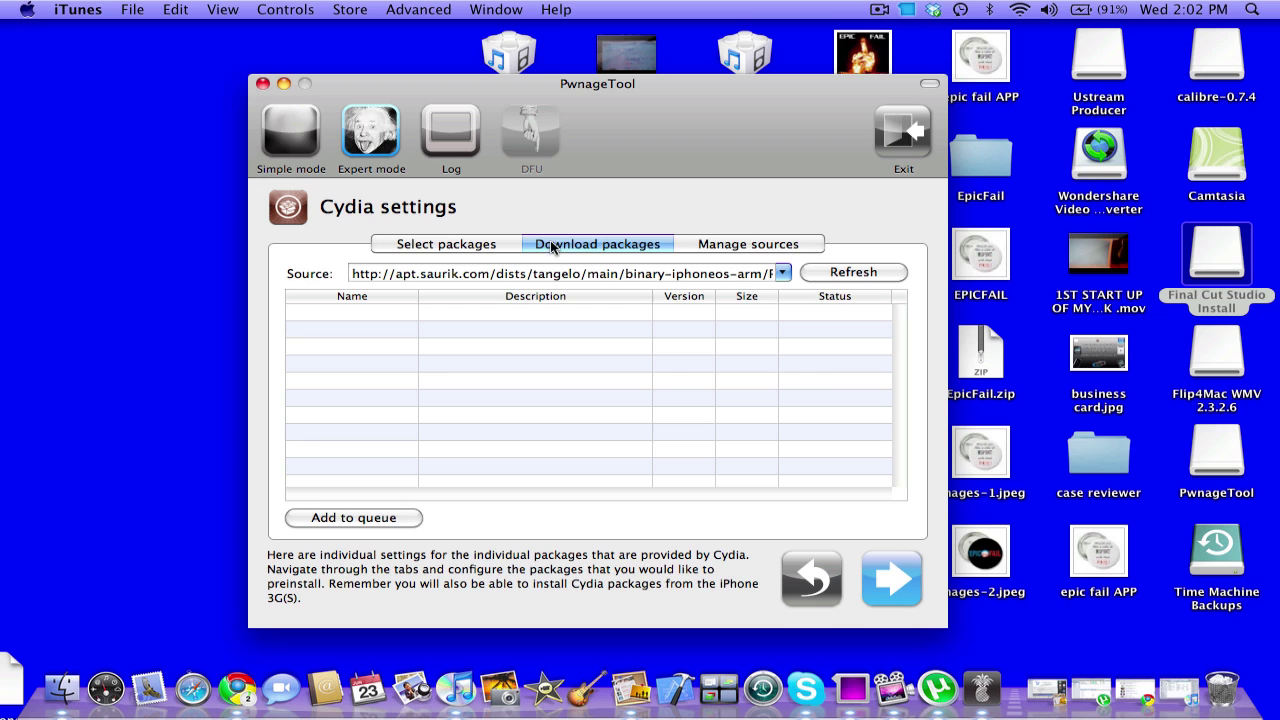
pyautogui.click(728, 243)
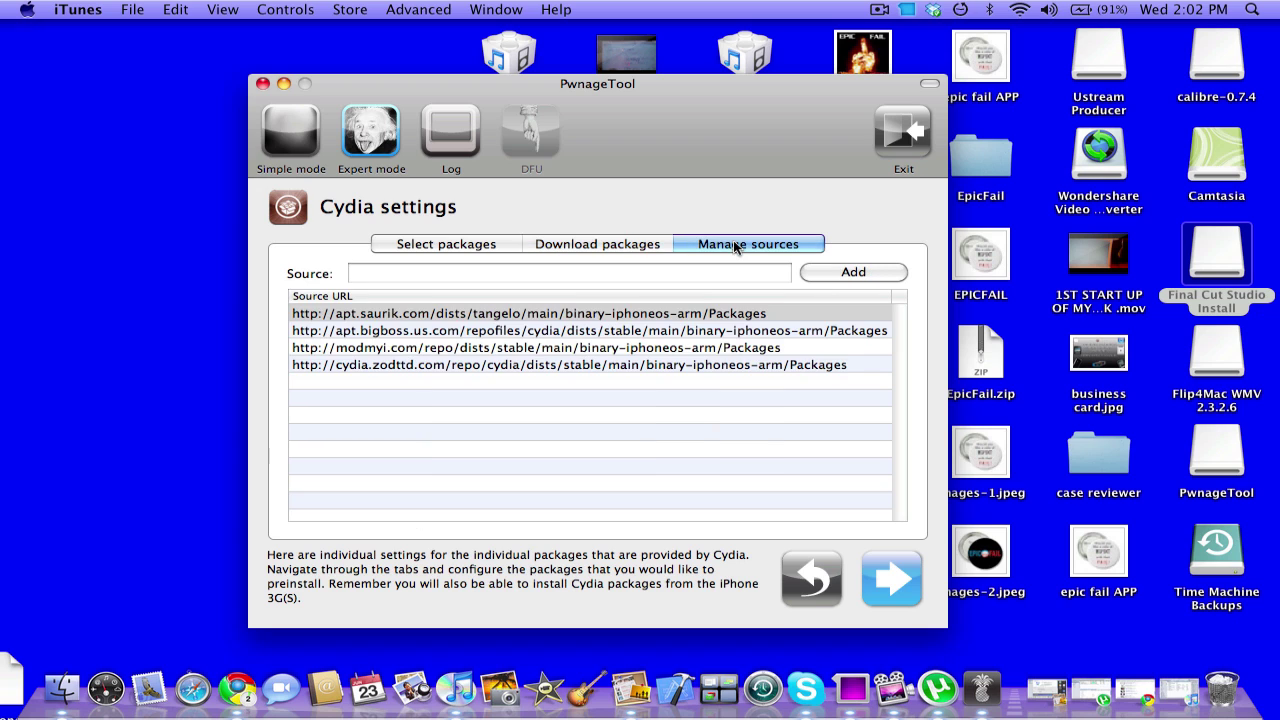
pyautogui.click(455, 250)
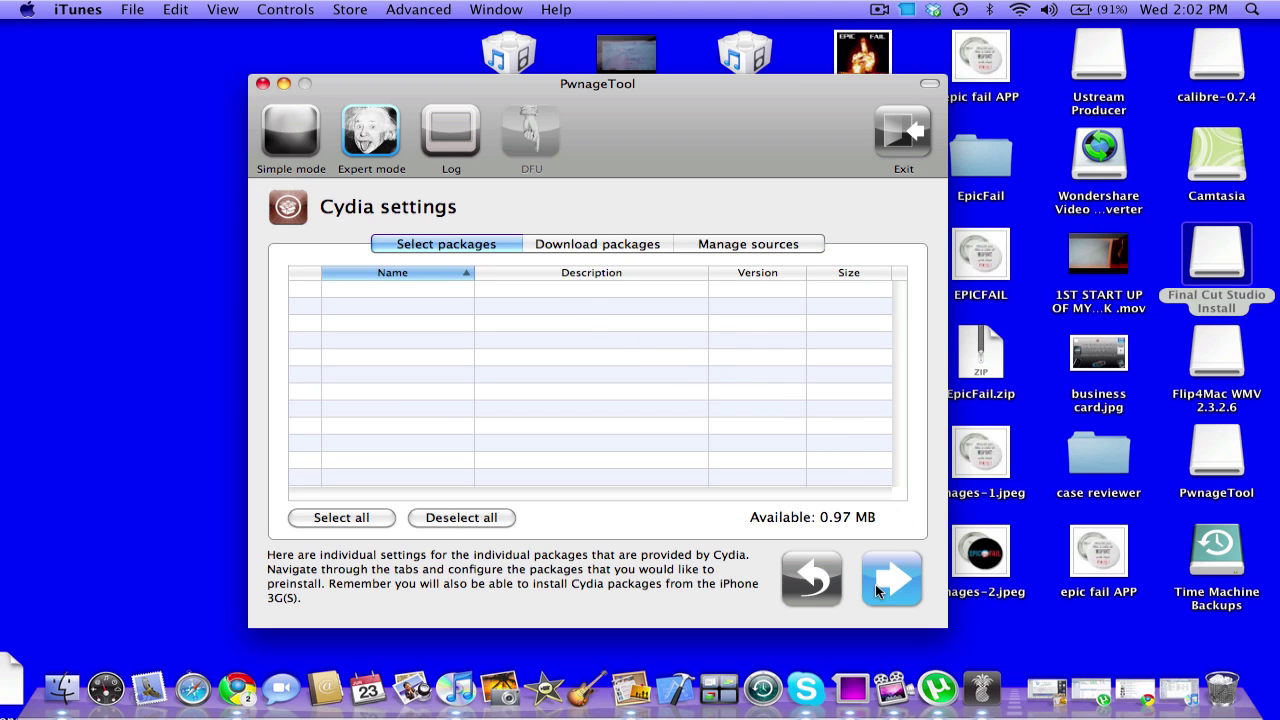
pyautogui.click(885, 566)
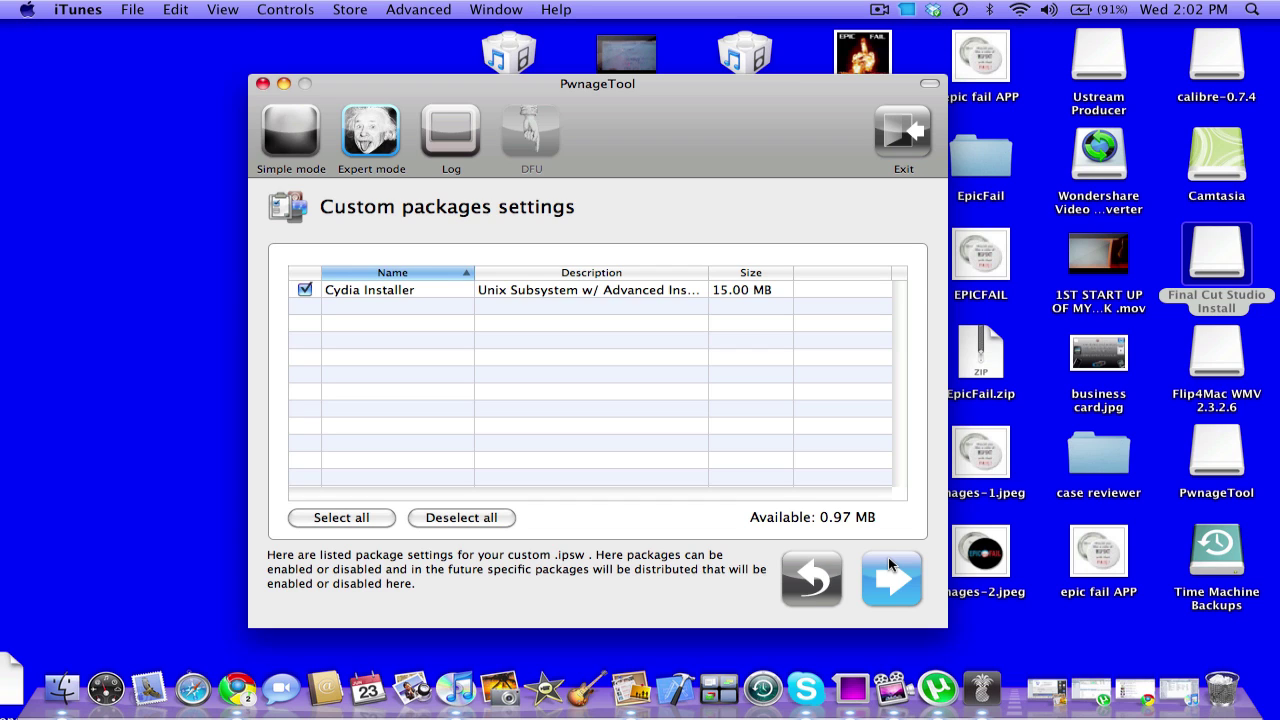
# - Uncheck both Recovery logo and Boot logo in the Custom logos settings
pyautogui.click(889, 566)
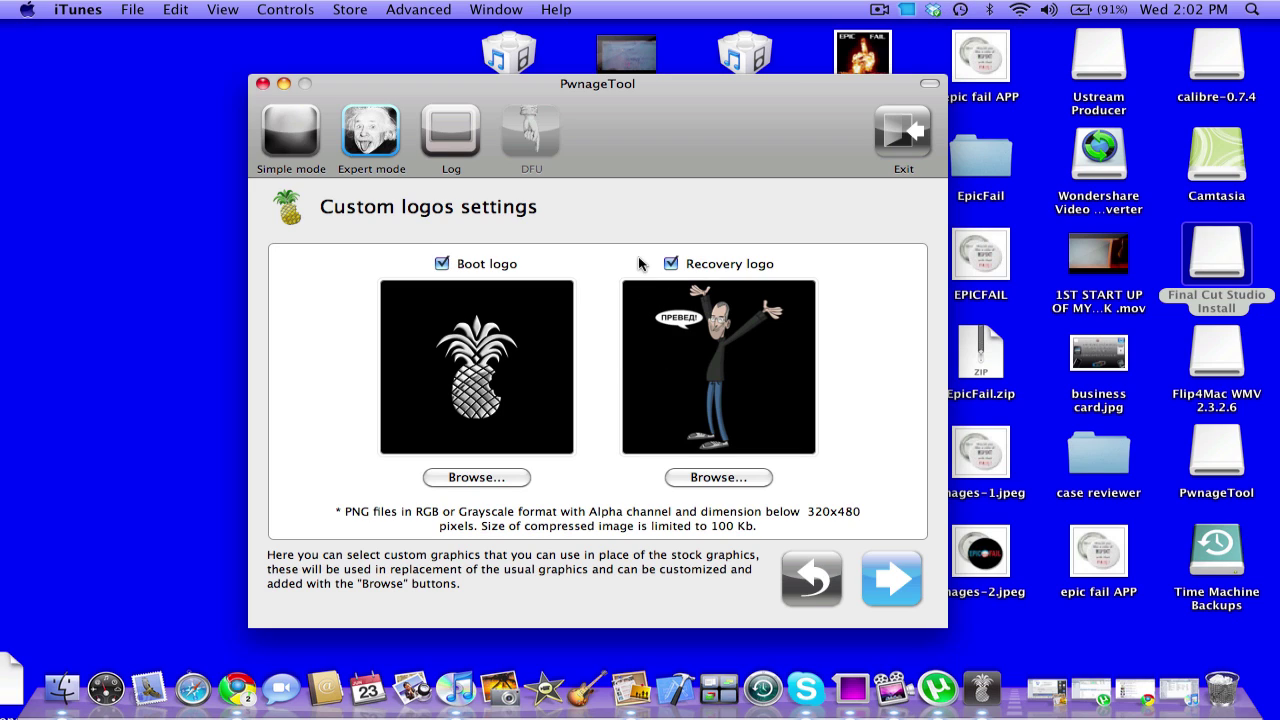
pyautogui.click(670, 265)
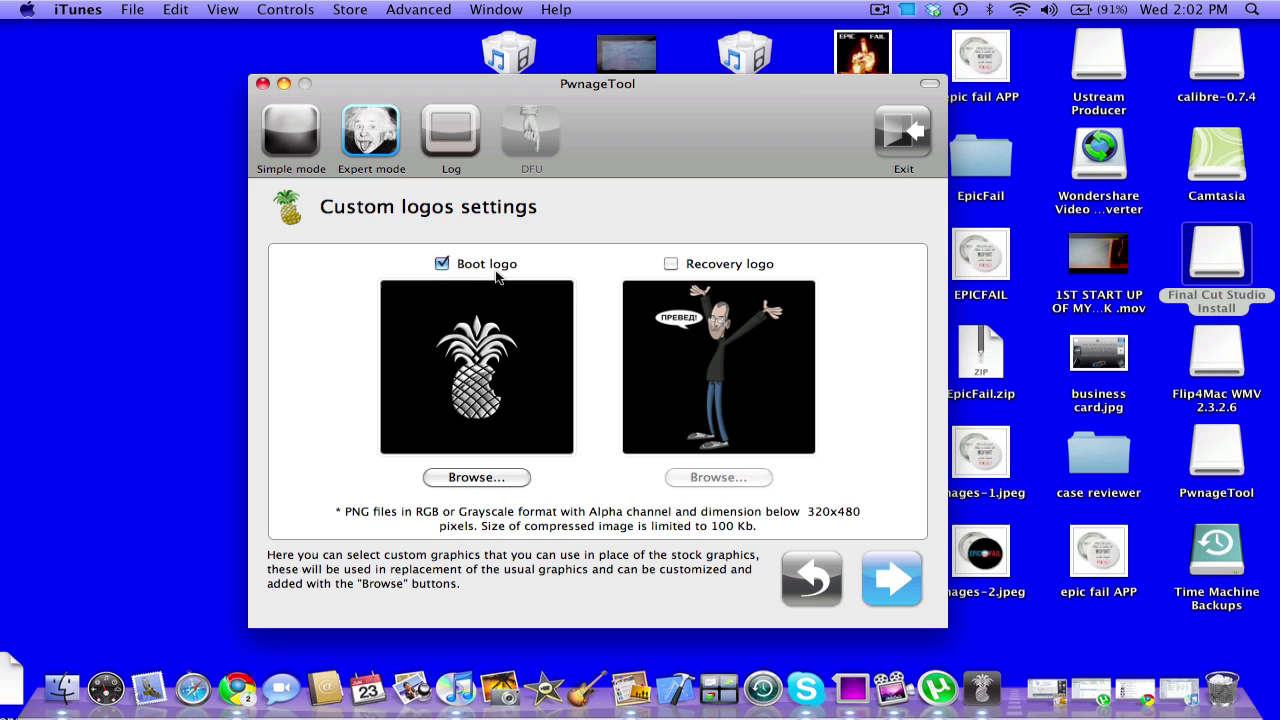
pyautogui.click(441, 264)
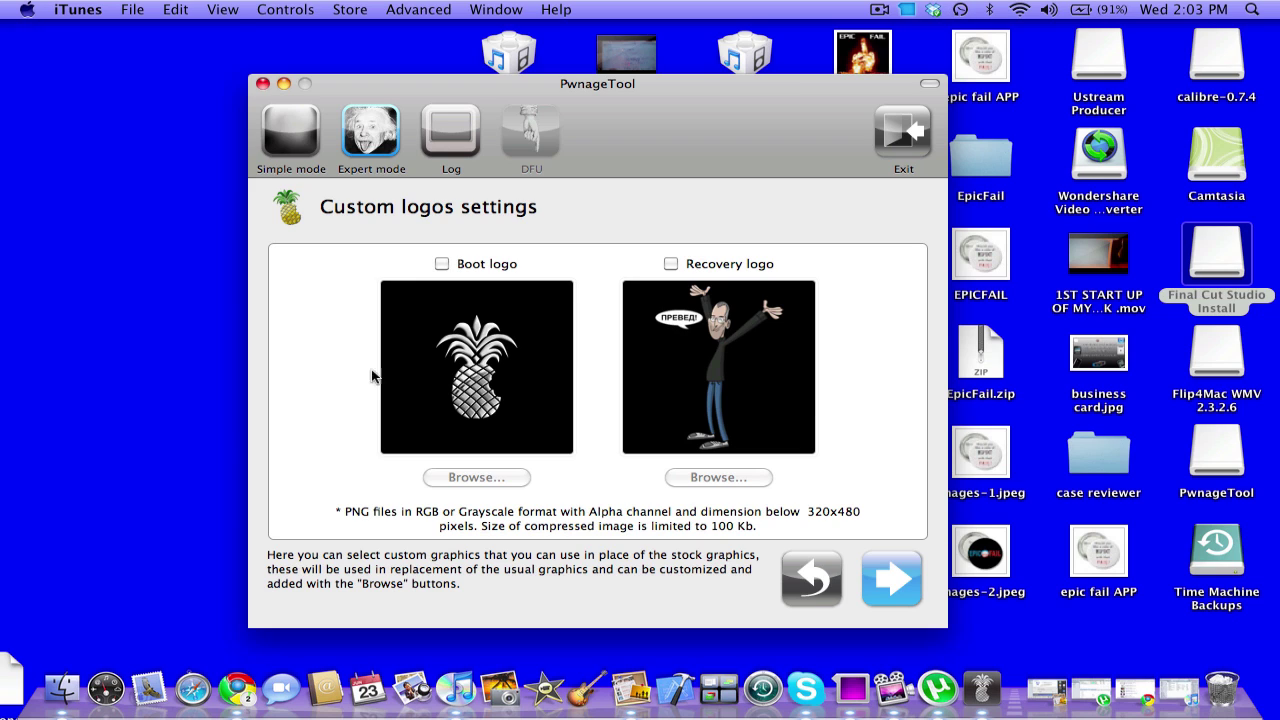
# - Build the custom firmware, saving the .ipsw to the Desktop and replacing the existing file
pyautogui.click(903, 583)
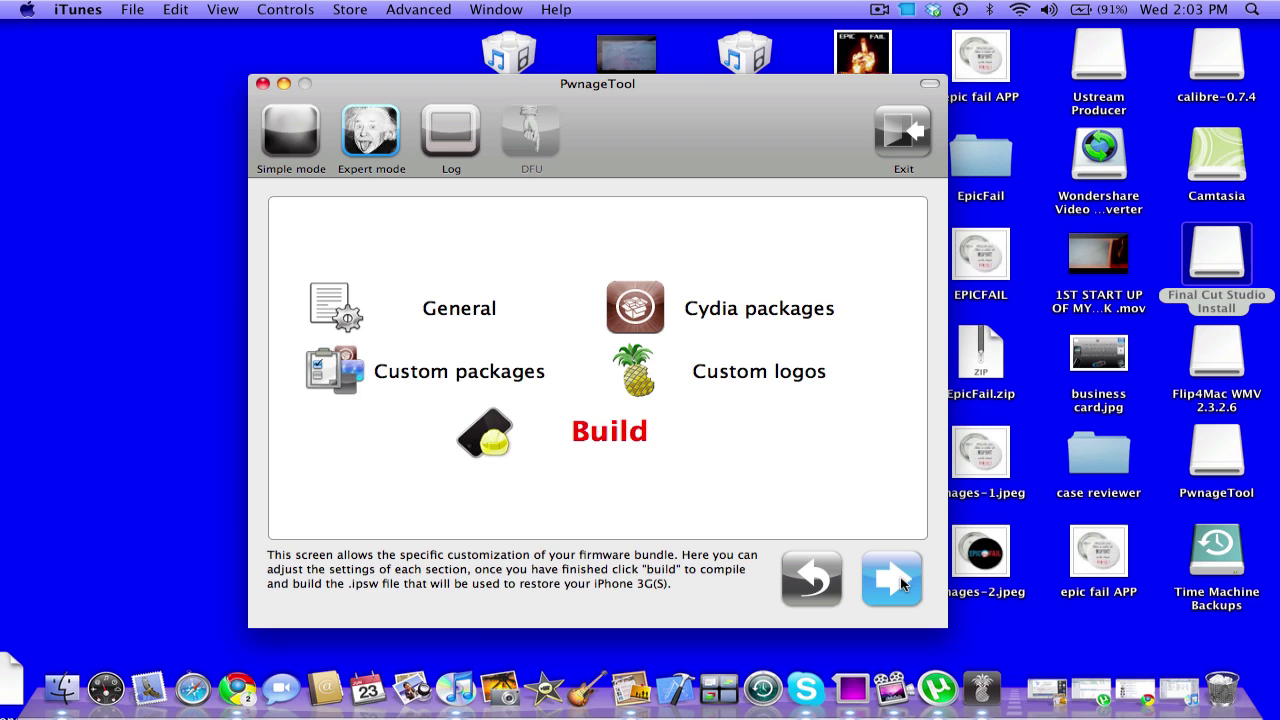
pyautogui.click(597, 434)
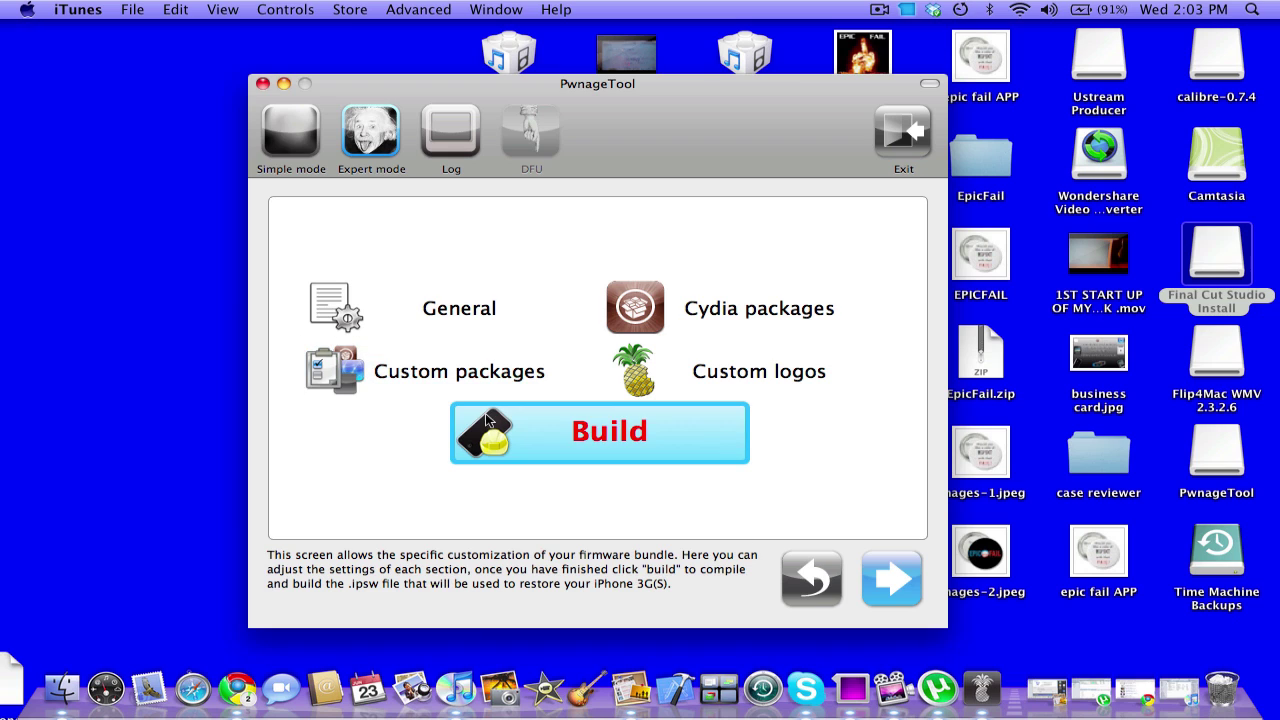
pyautogui.click(874, 563)
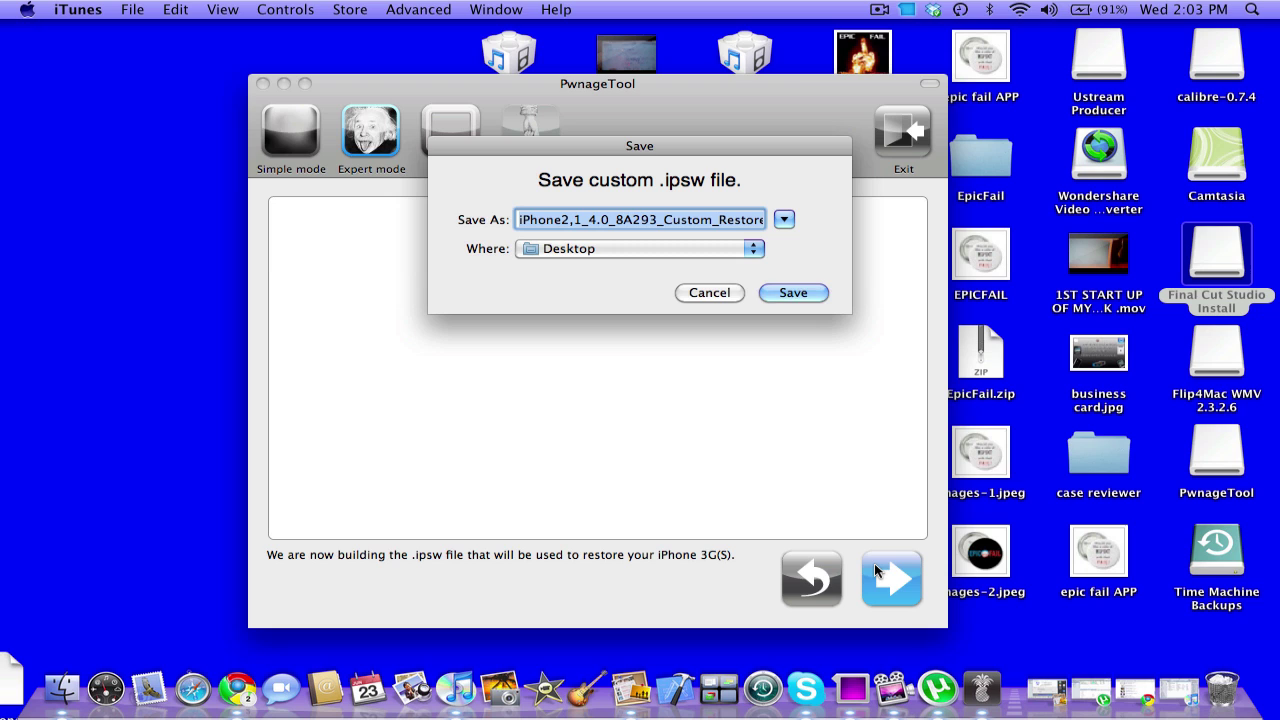
pyautogui.click(787, 290)
pyautogui.click(780, 274)
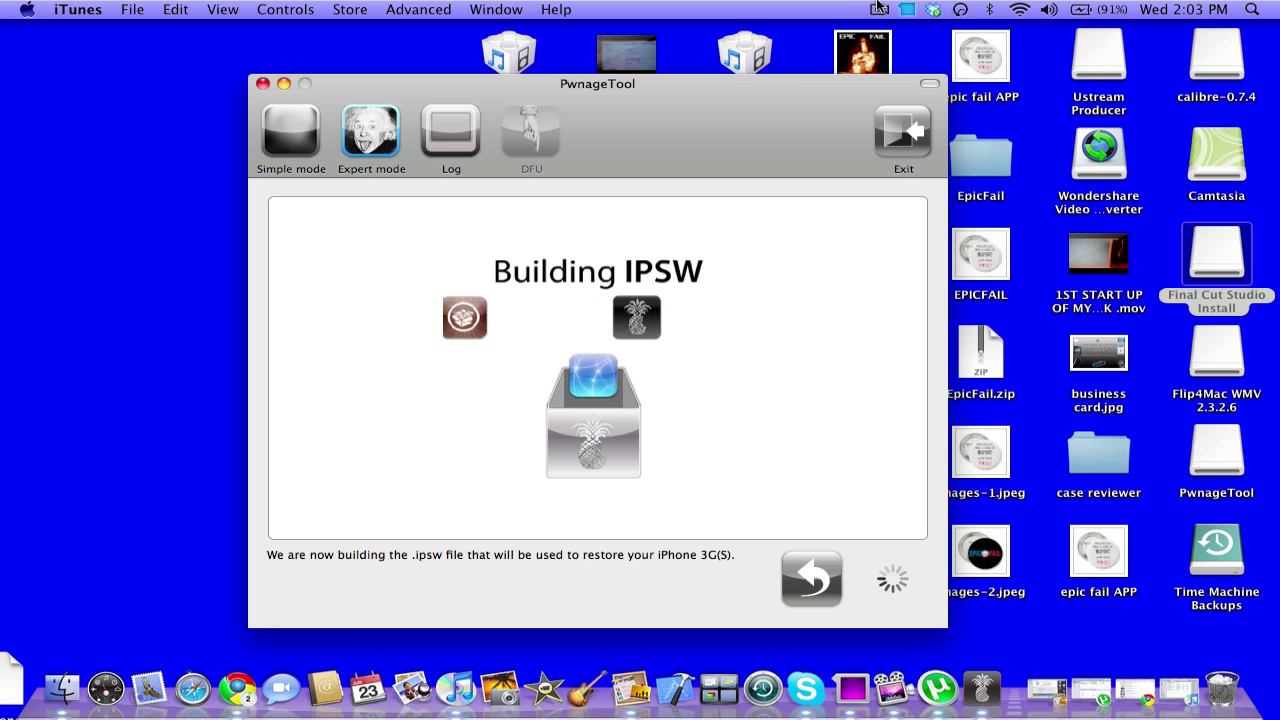
pyautogui.click(878, 8)
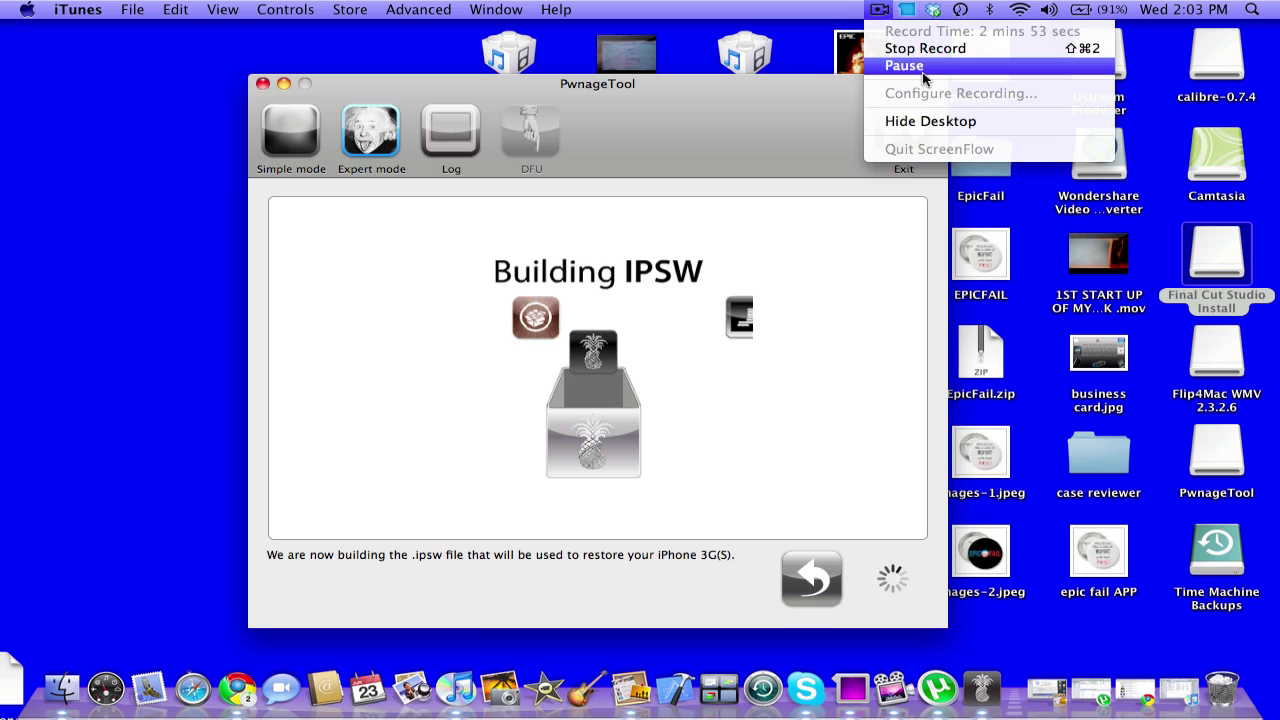
pyautogui.click(882, 72)
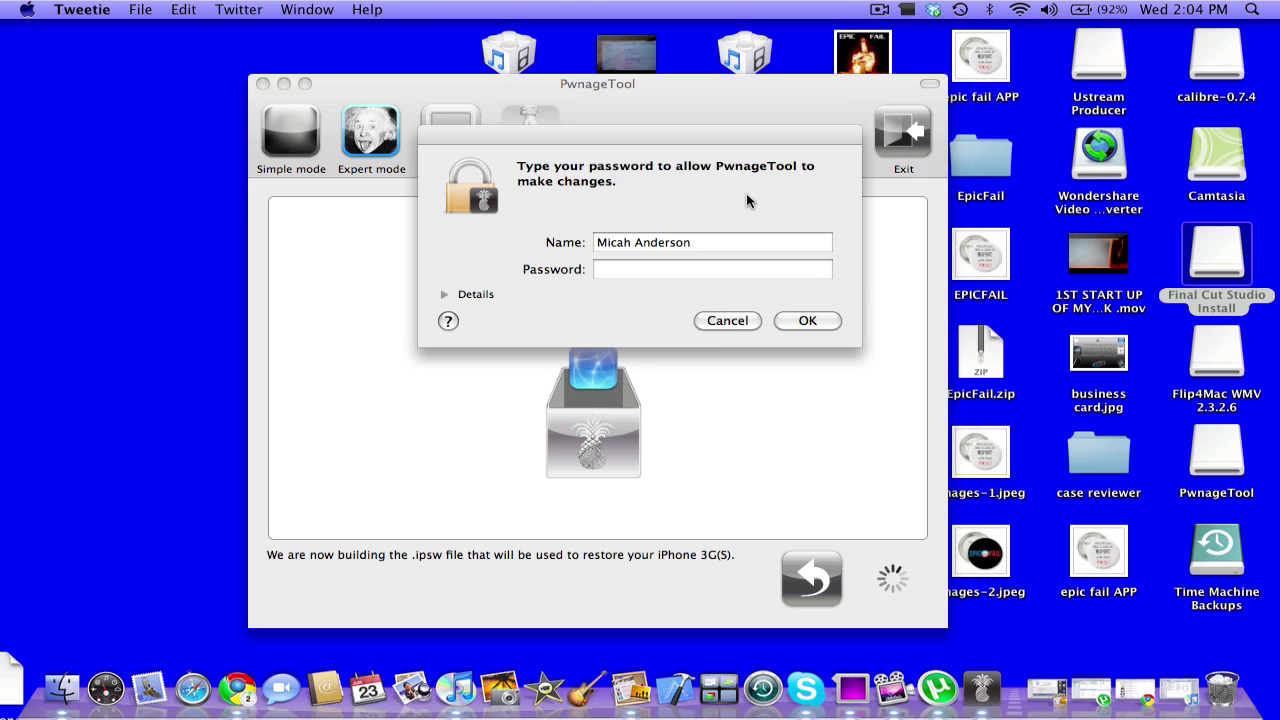
# - Enter the administrator account password so the IPSW build continues
pyautogui.click(640, 270)
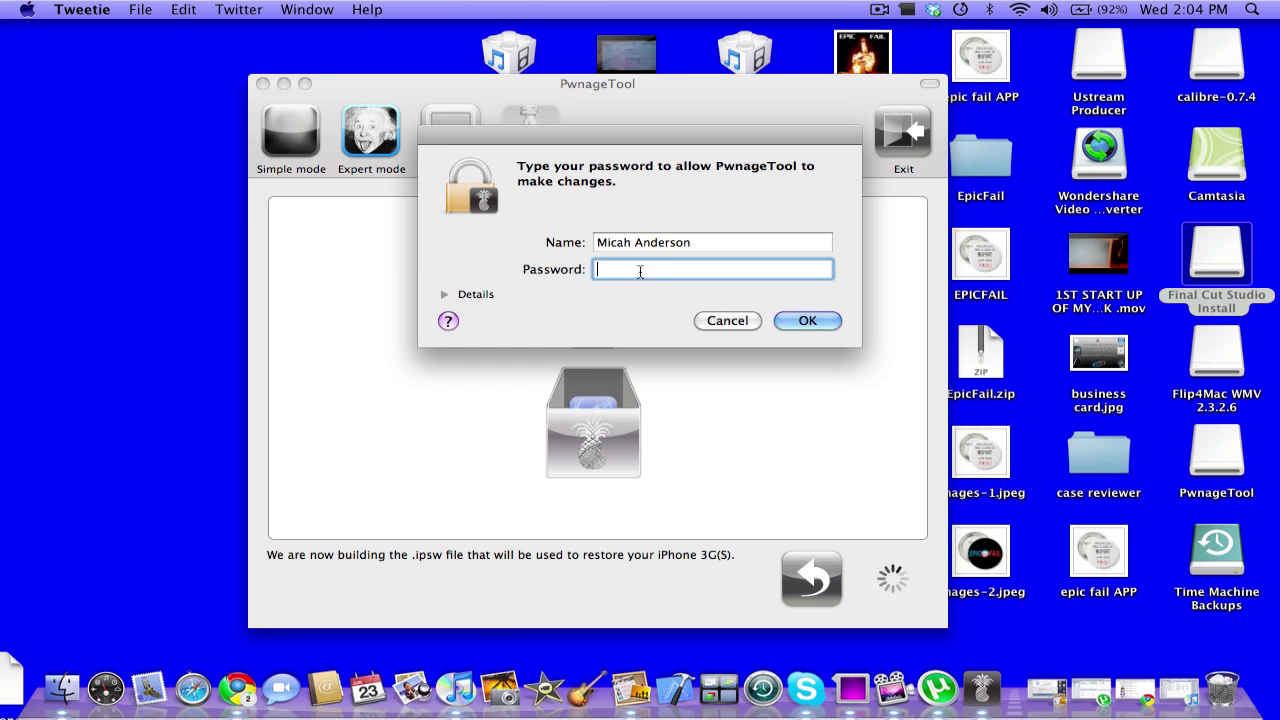
pyautogui.click(878, 8)
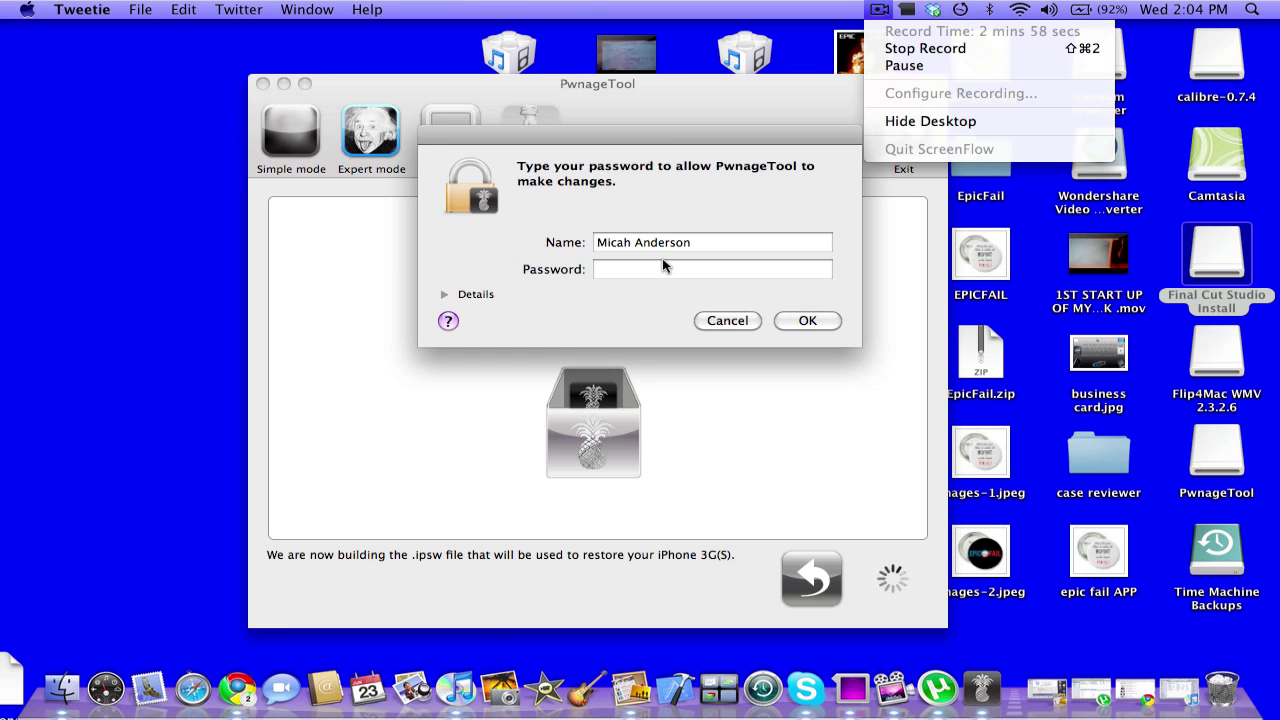
pyautogui.click(607, 269)
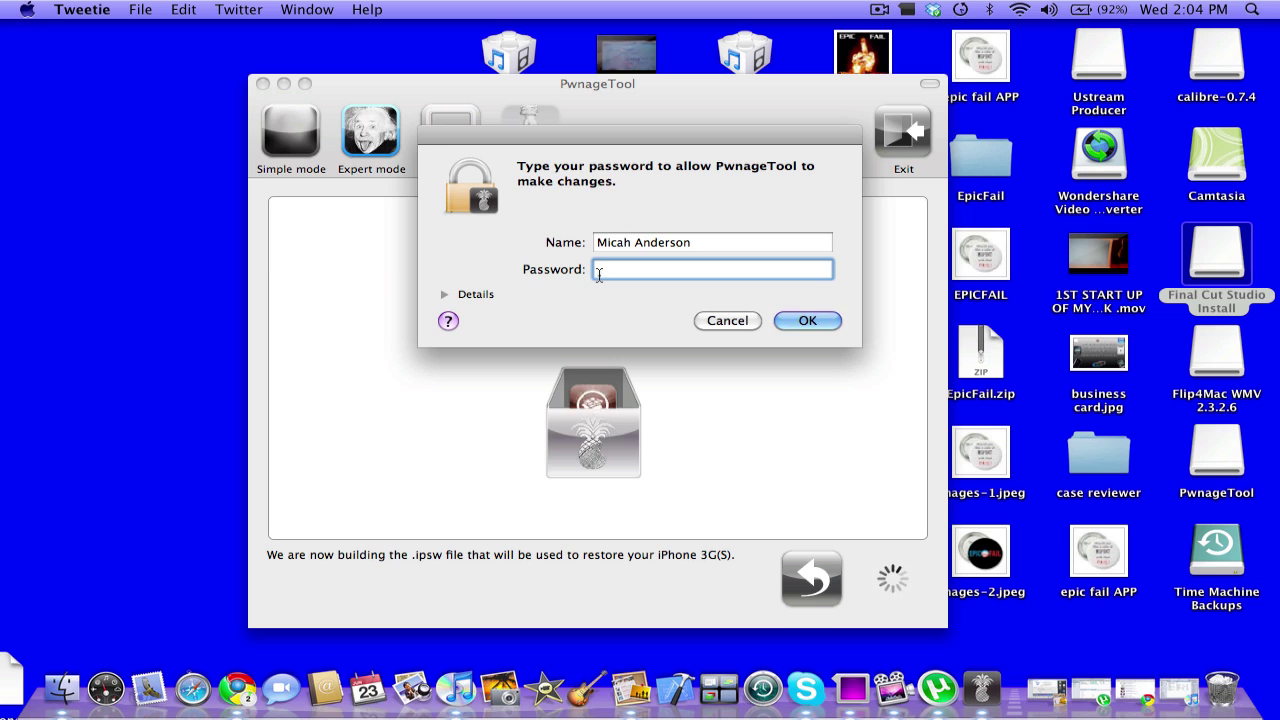
pyautogui.write('•••••••')
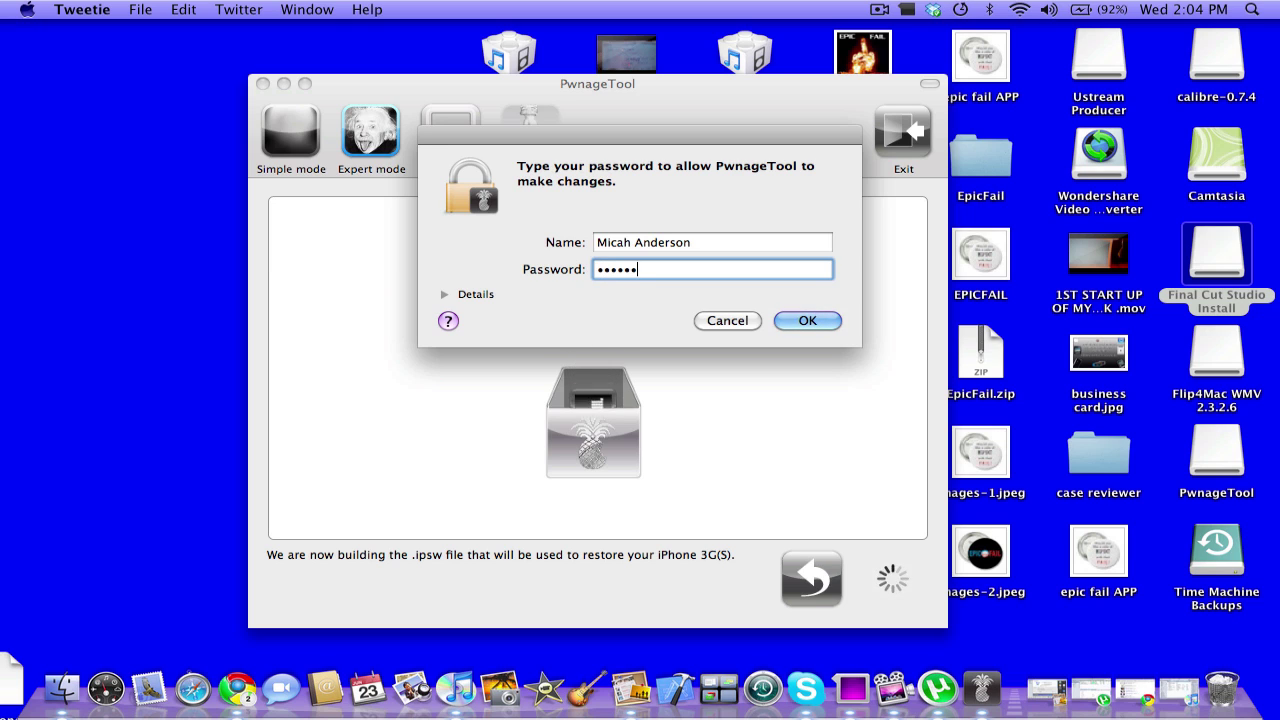
pyautogui.press('Return')
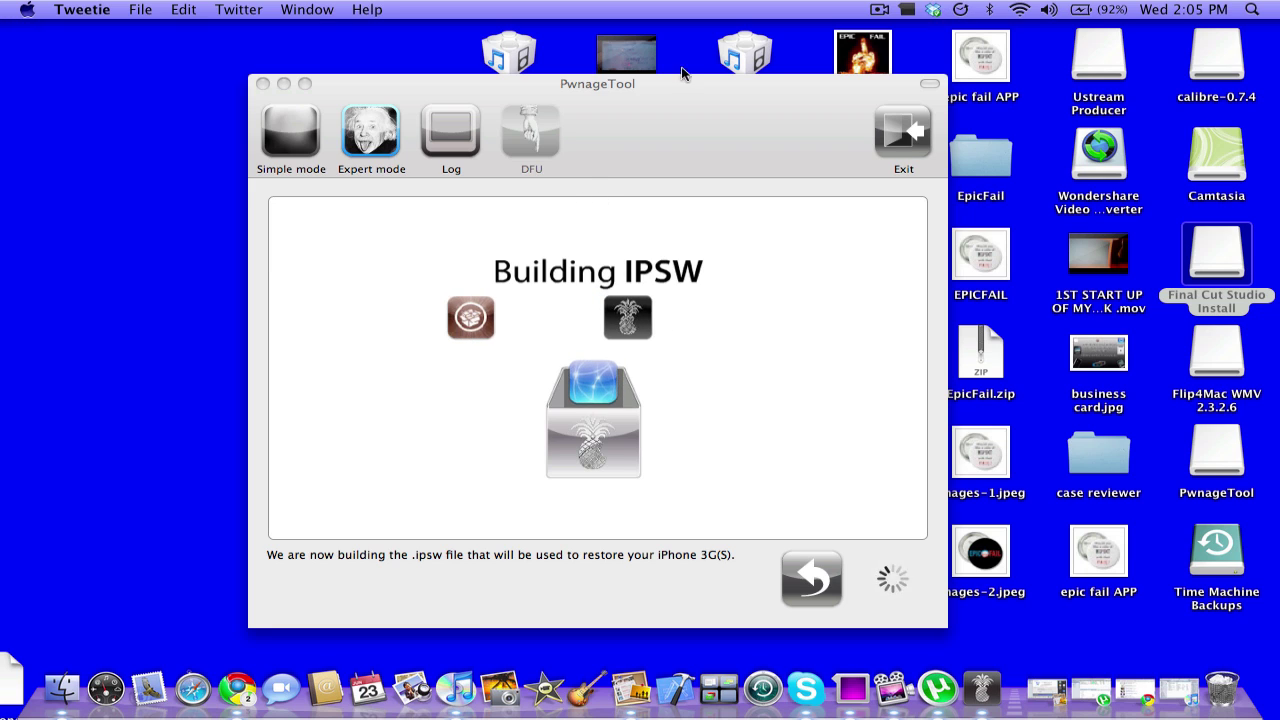
pyautogui.click(877, 9)
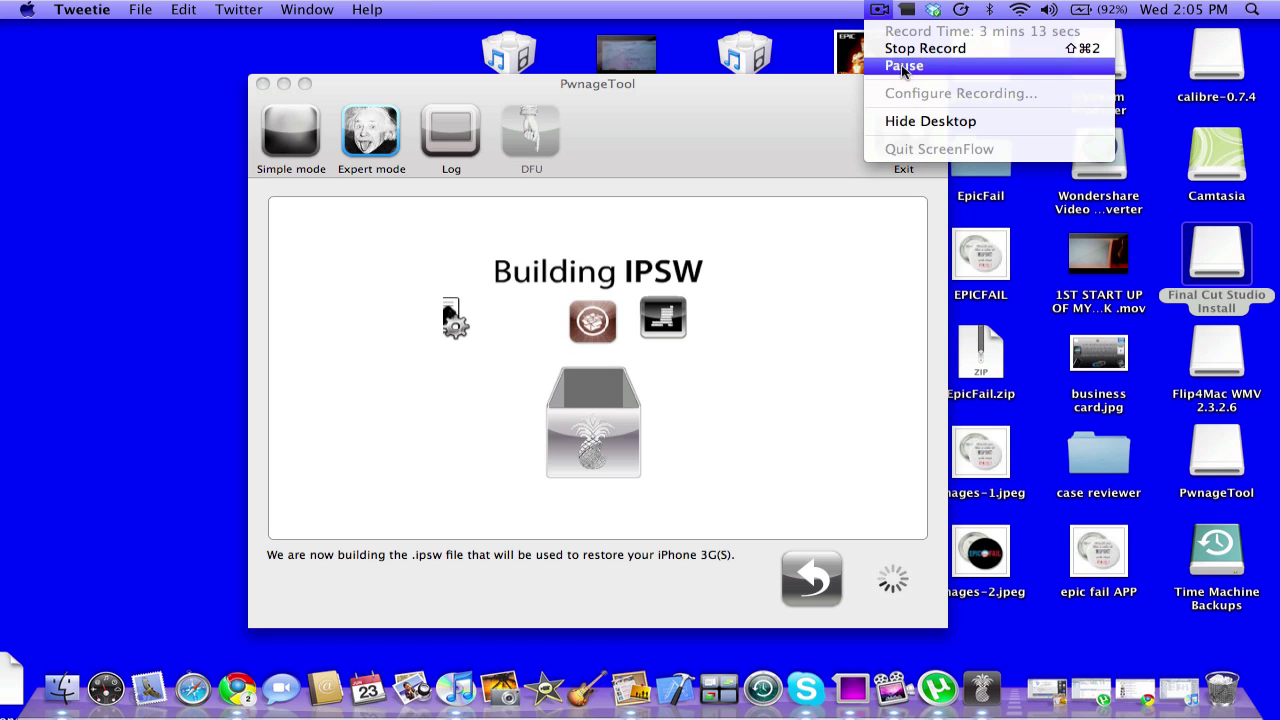
pyautogui.click(903, 66)
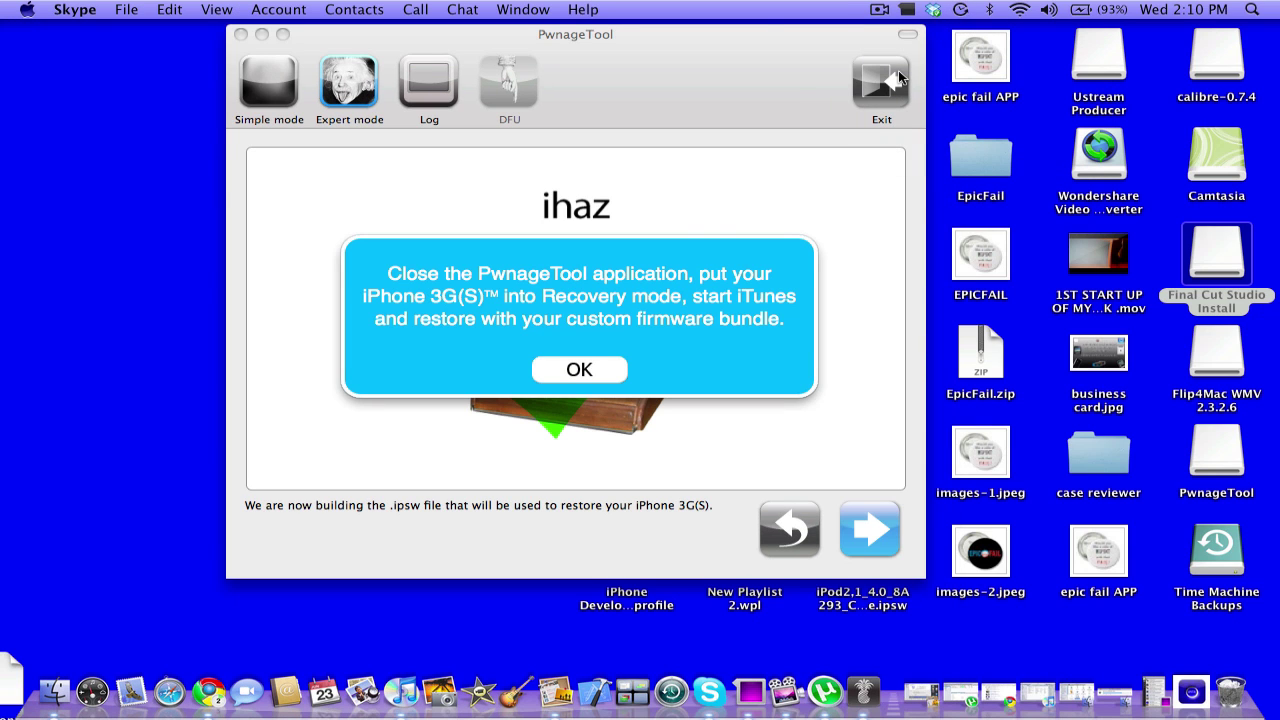
# - Dismiss the build-finished notice, pass the Success screen, and launch the DFU-mode guide
pyautogui.click(567, 369)
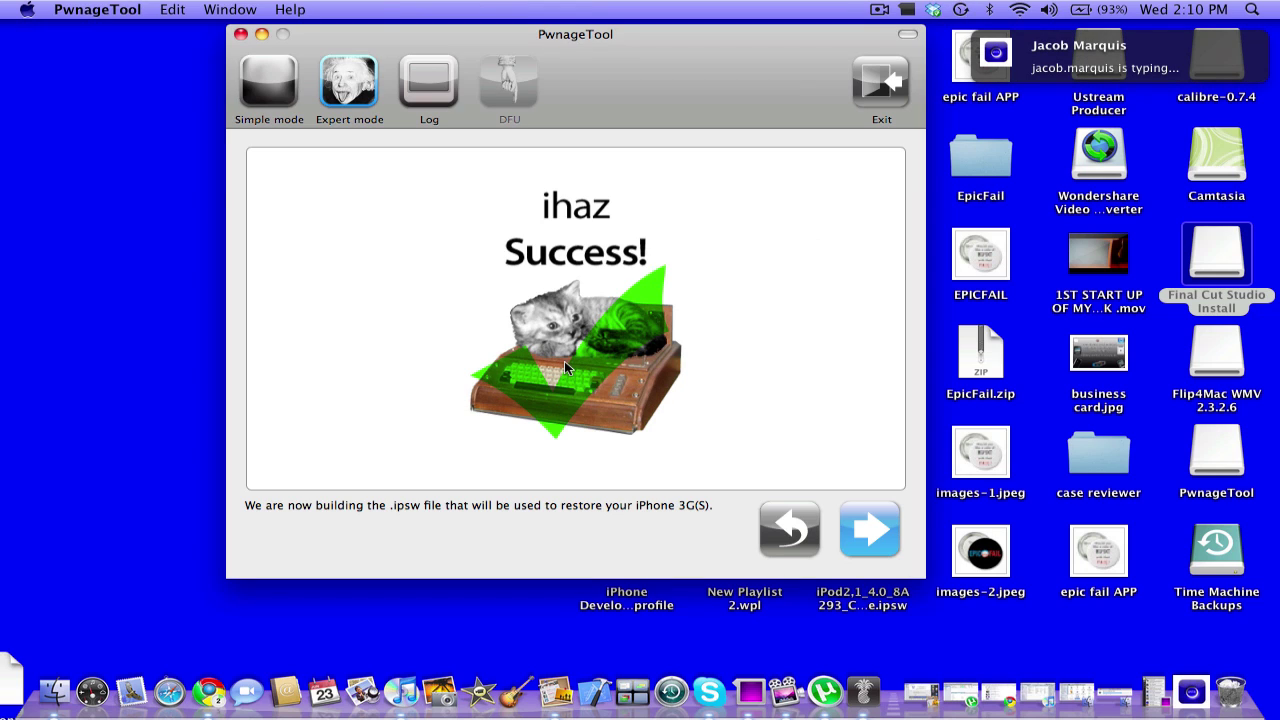
pyautogui.click(872, 510)
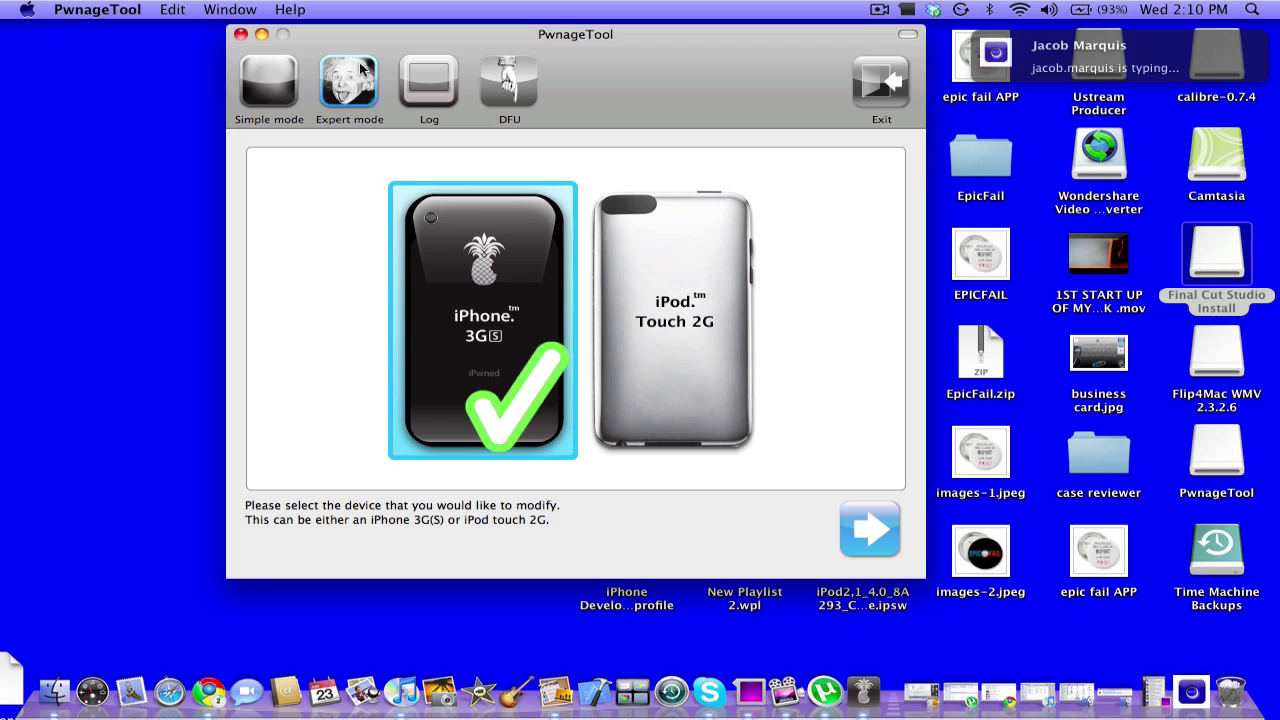
pyautogui.click(508, 66)
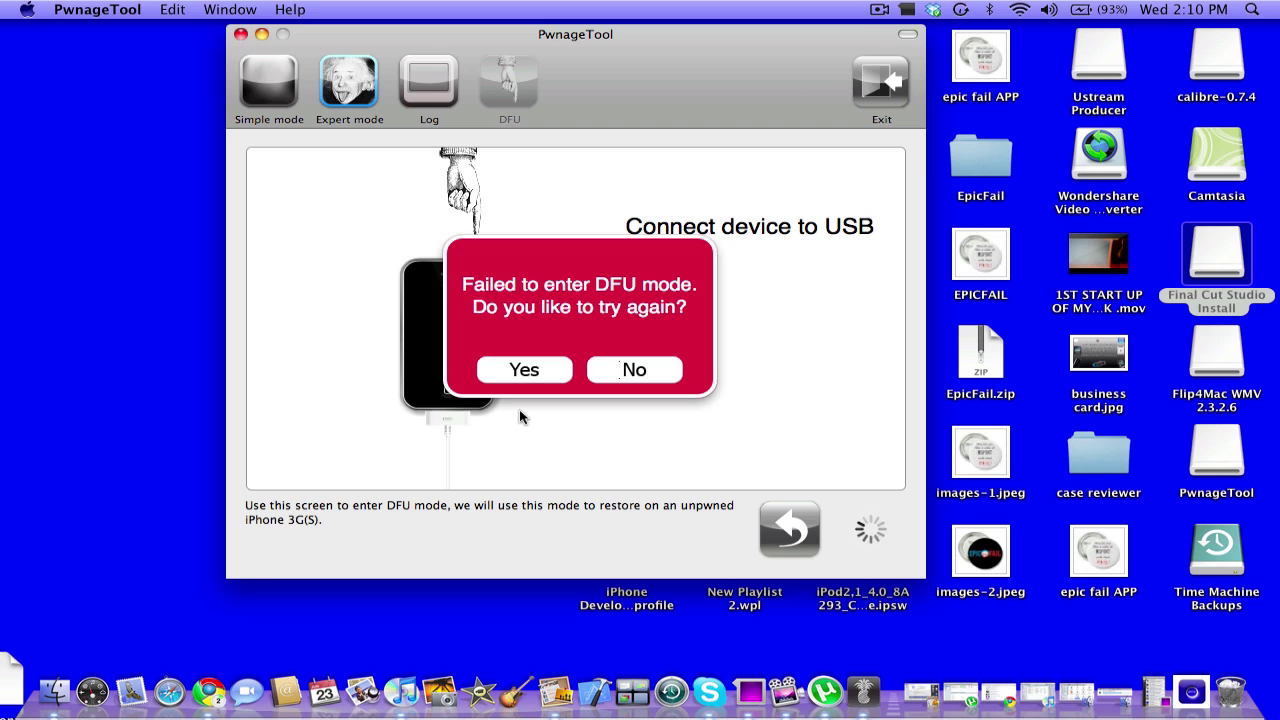
# - Choose Yes on the 'Failed to enter DFU mode' dialog to retry
pyautogui.click(523, 370)
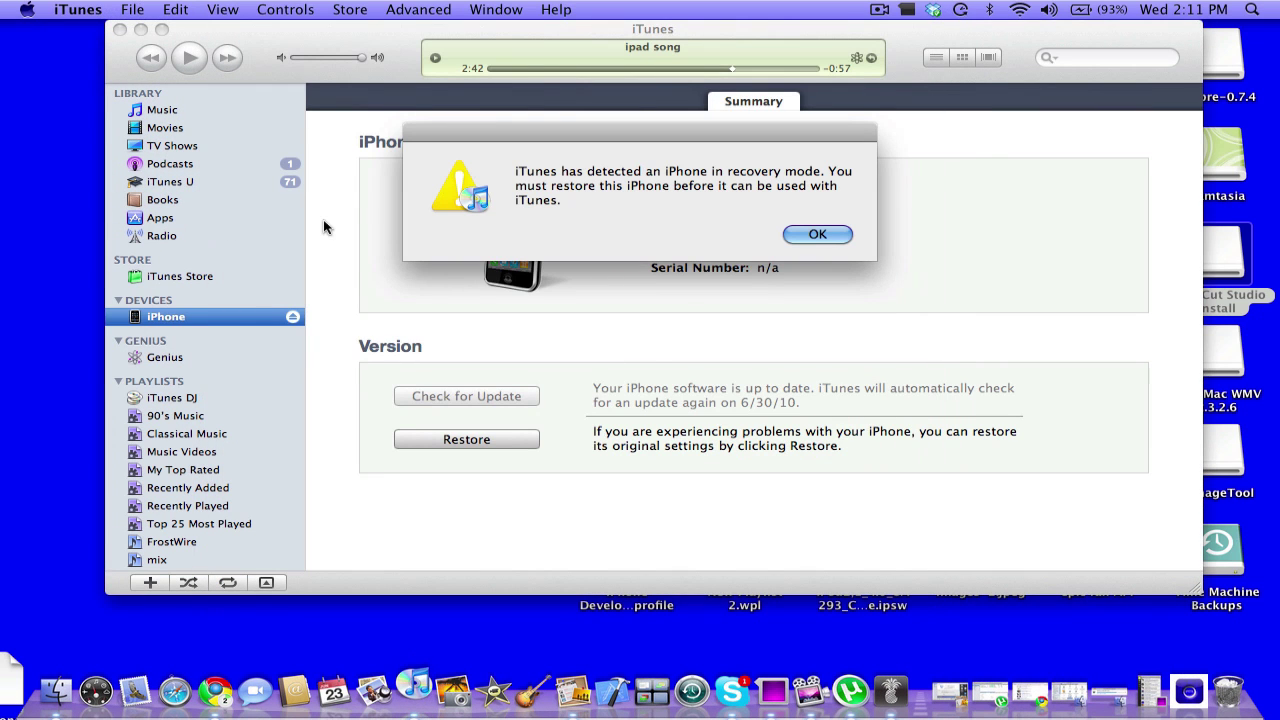
# - Dismiss the iTunes recovery-mode alert and close the iTunes window
pyautogui.click(815, 234)
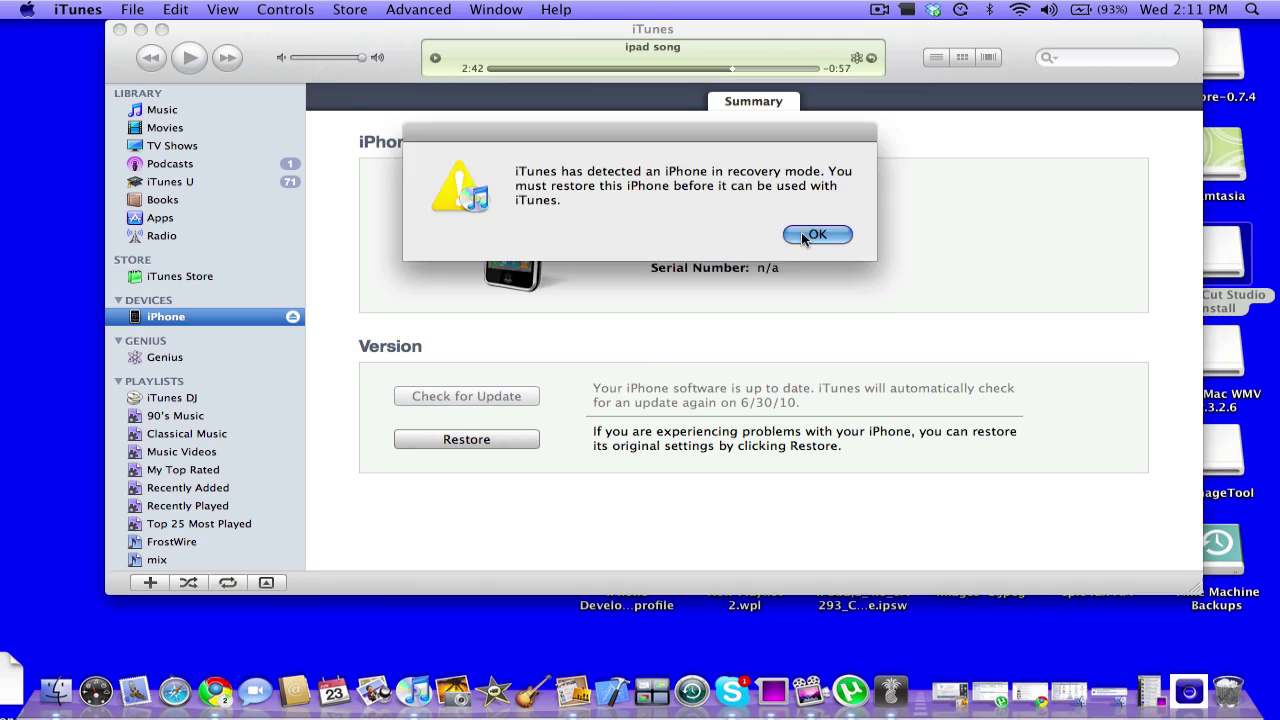
pyautogui.click(120, 29)
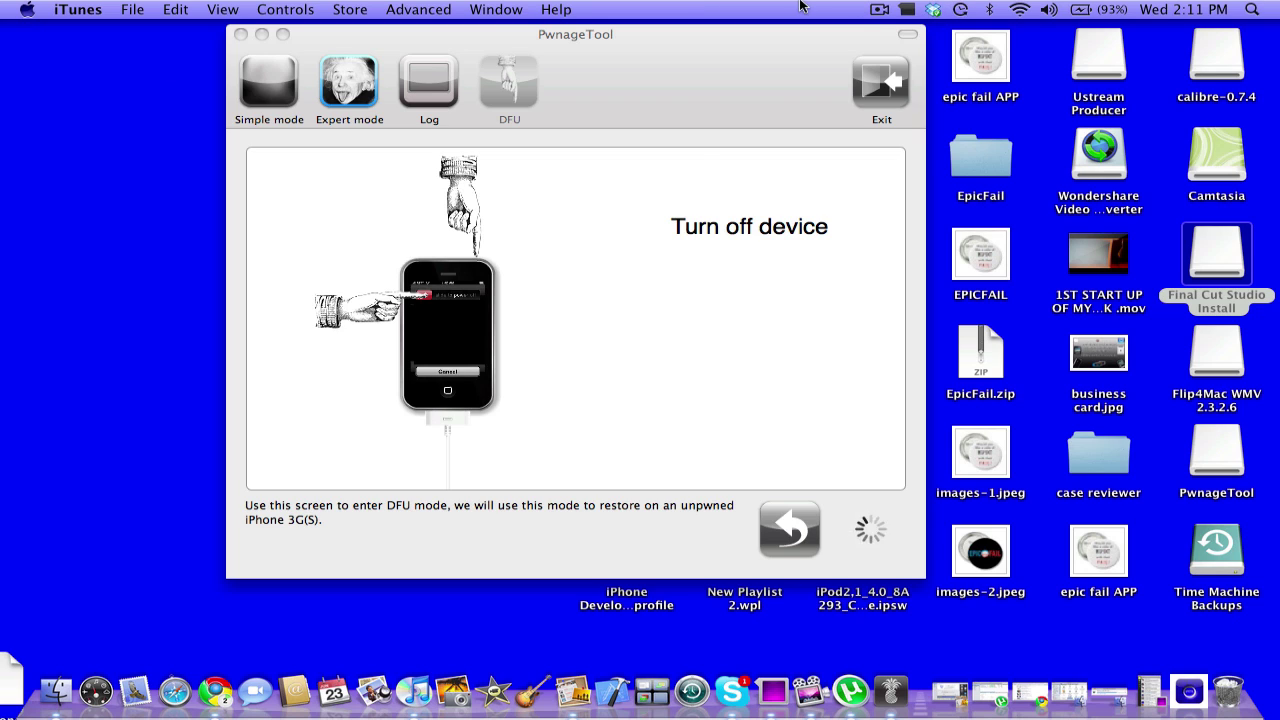
pyautogui.click(878, 9)
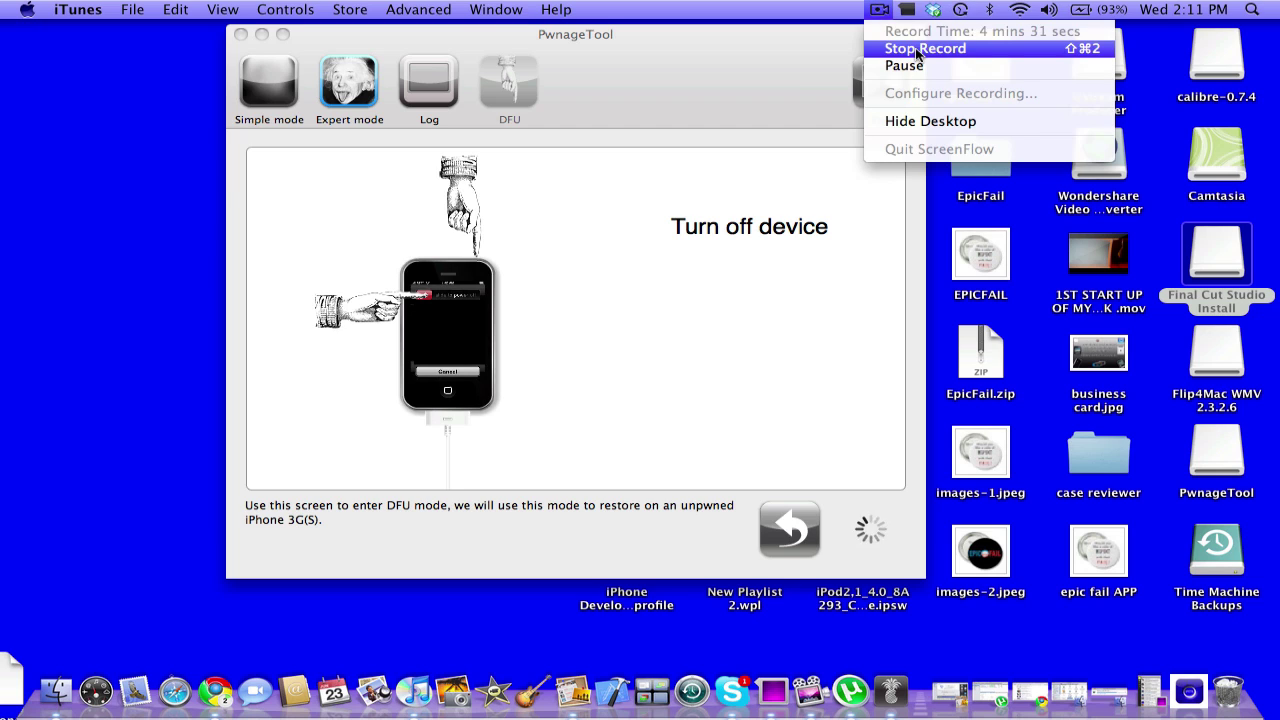